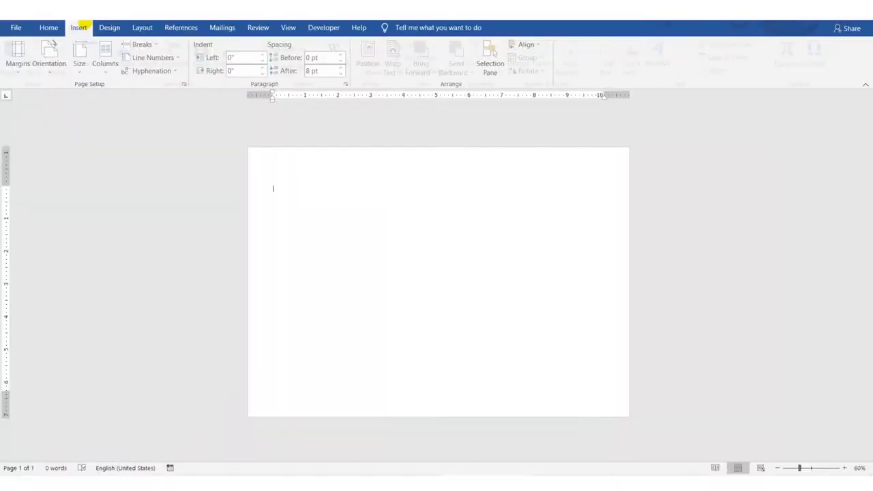
Switch to the Insert ribbon to begin drawing on the blank landscape page
{"action": "left_click", "coordinate": [79, 27]}
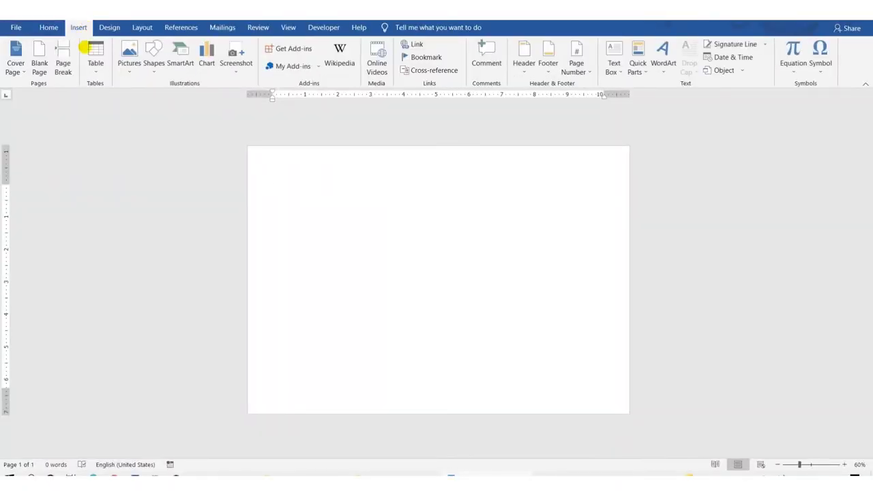
Draw a black-styled pentagon as the house body in the lower middle of the page
{"action": "left_click", "coordinate": [154, 65]}
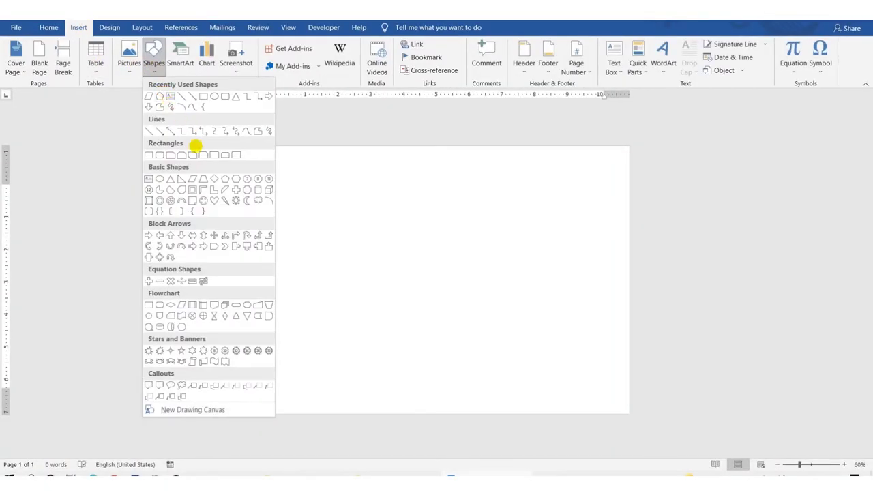
{"action": "left_click", "coordinate": [221, 179]}
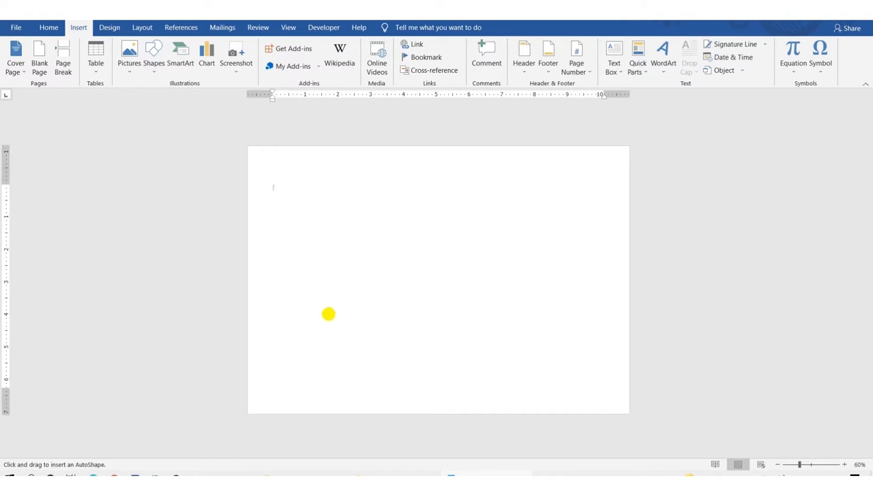
{"action": "left_click_drag", "start_coordinate": [330, 315], "coordinate": [472, 399]}
{"action": "left_click_drag", "start_coordinate": [426, 368], "coordinate": [426, 352]}
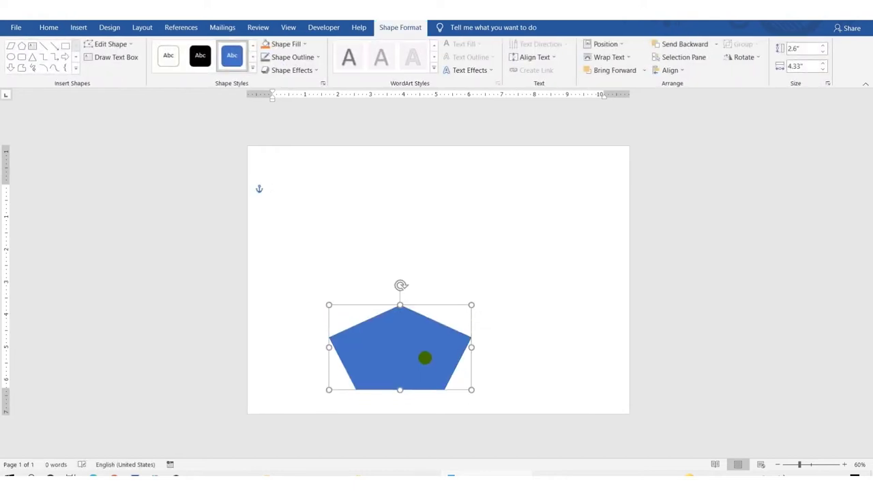
{"action": "left_click", "coordinate": [200, 55]}
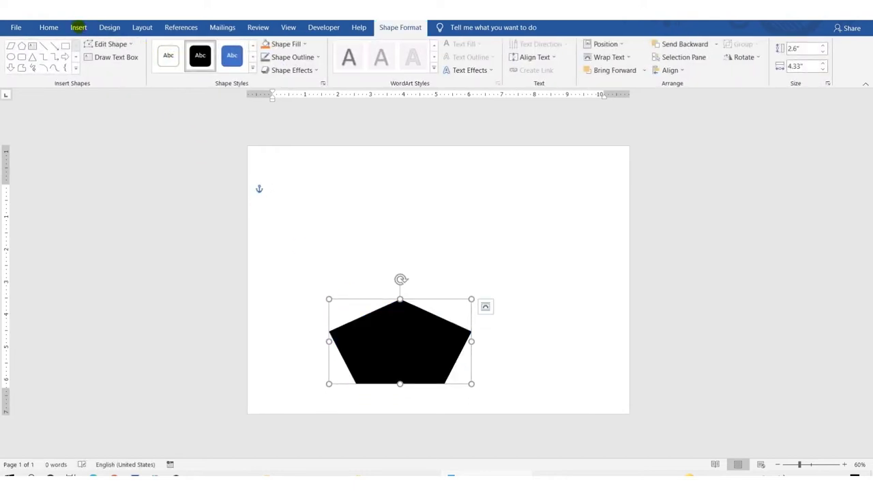
Draw a triangle roof over the pentagon's top and give it a grey style
{"action": "left_click", "coordinate": [78, 27]}
{"action": "left_click", "coordinate": [154, 62]}
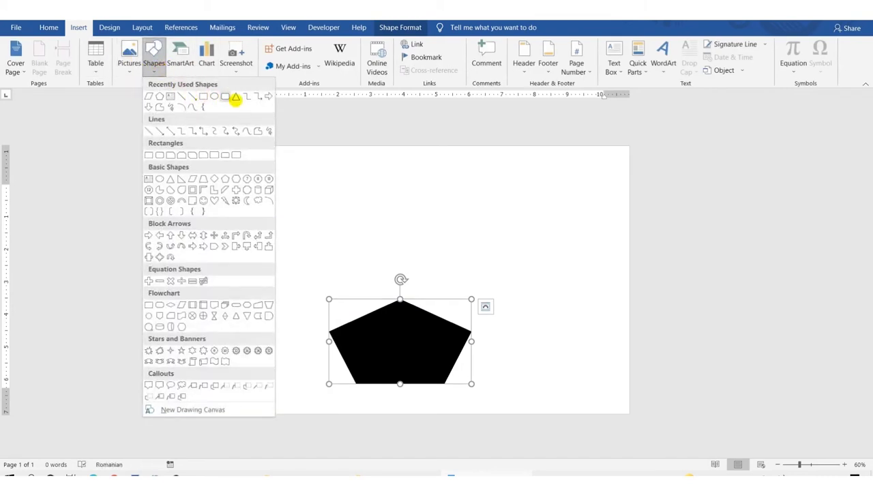
{"action": "left_click", "coordinate": [225, 97]}
{"action": "left_click_drag", "start_coordinate": [329, 333], "coordinate": [471, 298]}
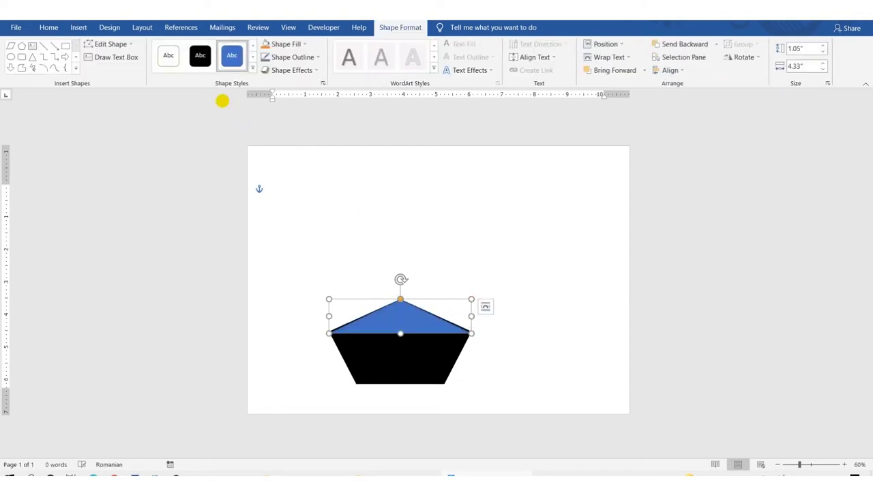
{"action": "left_click", "coordinate": [248, 72]}
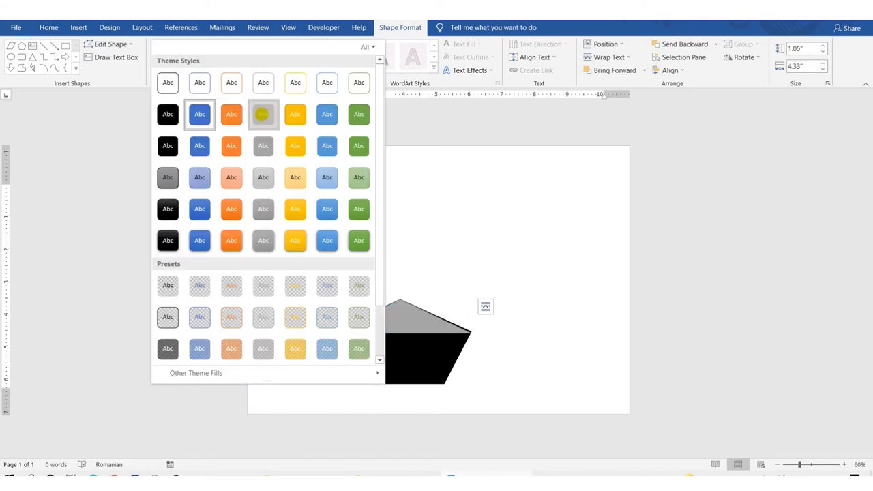
{"action": "left_click", "coordinate": [264, 114]}
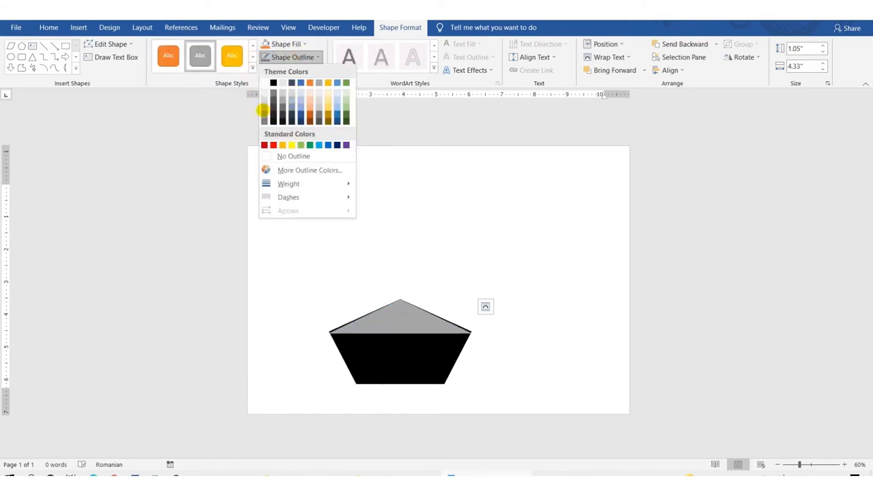
Give the roof a 6 pt grey outline
{"action": "left_click", "coordinate": [263, 110]}
{"action": "left_click", "coordinate": [292, 57]}
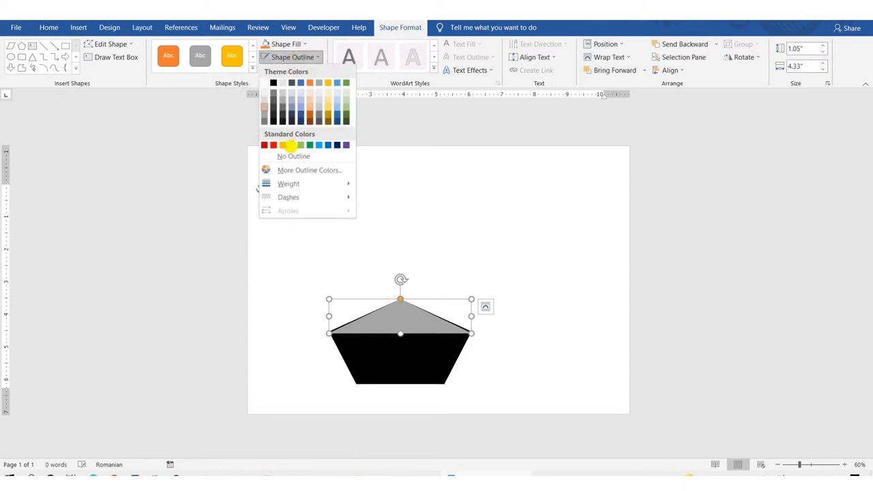
{"action": "mouse_move", "coordinate": [289, 183]}
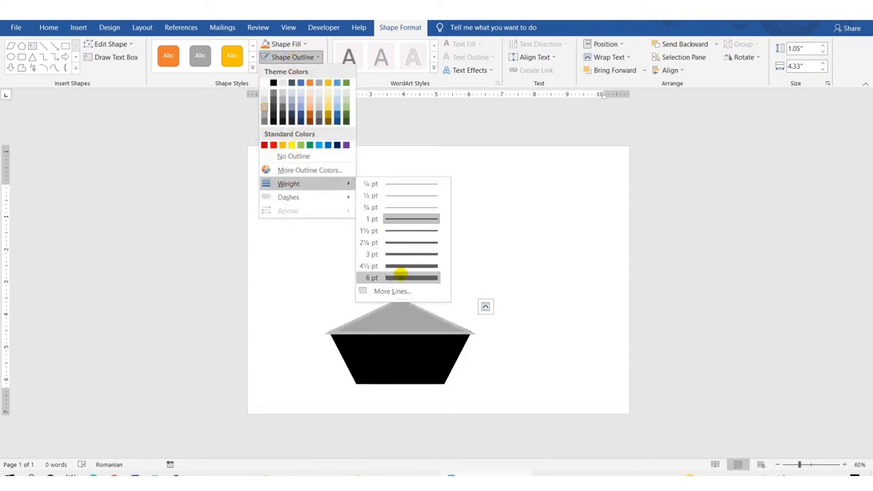
{"action": "left_click", "coordinate": [400, 276]}
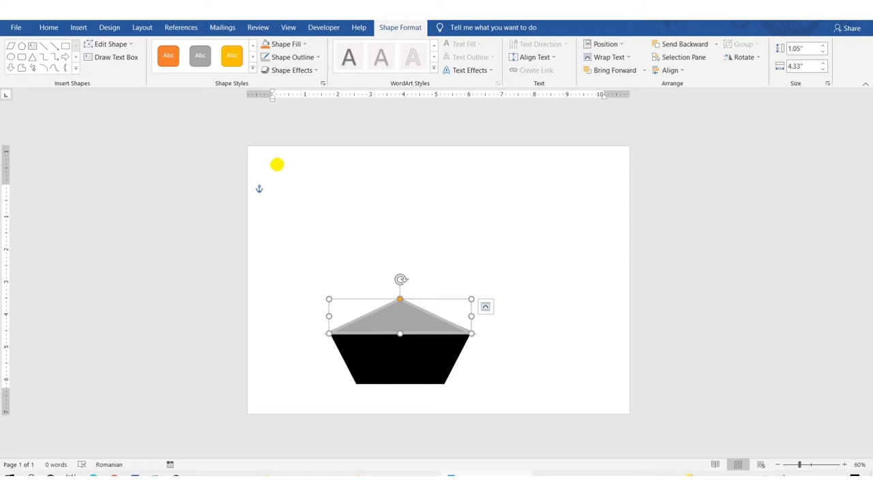
{"action": "left_click", "coordinate": [286, 58]}
{"action": "left_click", "coordinate": [282, 106]}
{"action": "left_click", "coordinate": [255, 152]}
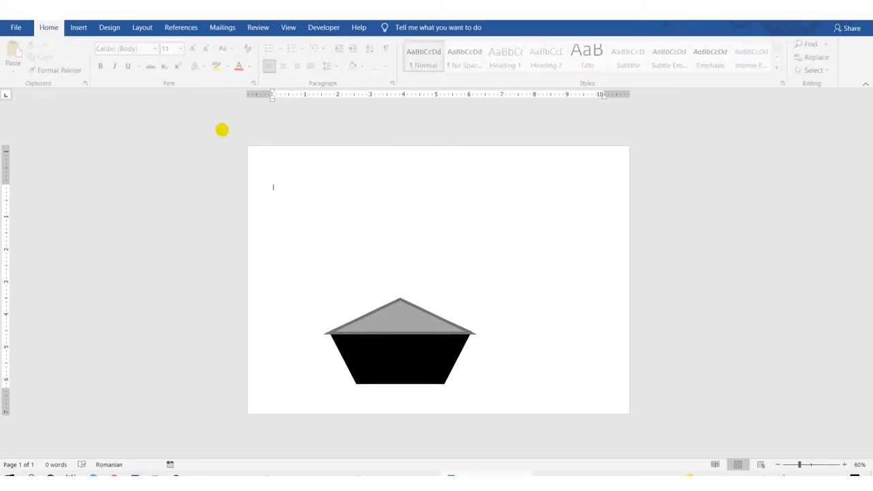
{"action": "left_click", "coordinate": [78, 27]}
{"action": "left_click", "coordinate": [156, 66]}
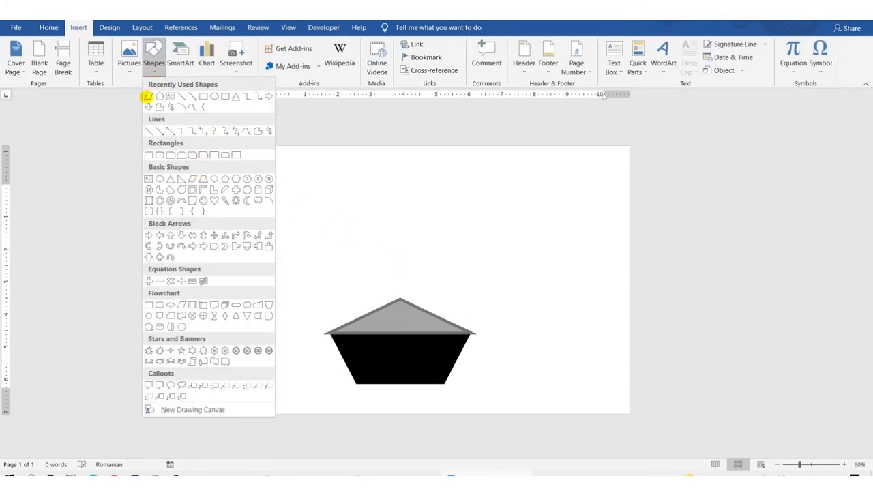
Draw a small parallelogram and give it a yellow style
{"action": "left_click", "coordinate": [148, 96]}
{"action": "left_click_drag", "start_coordinate": [466, 236], "coordinate": [492, 272]}
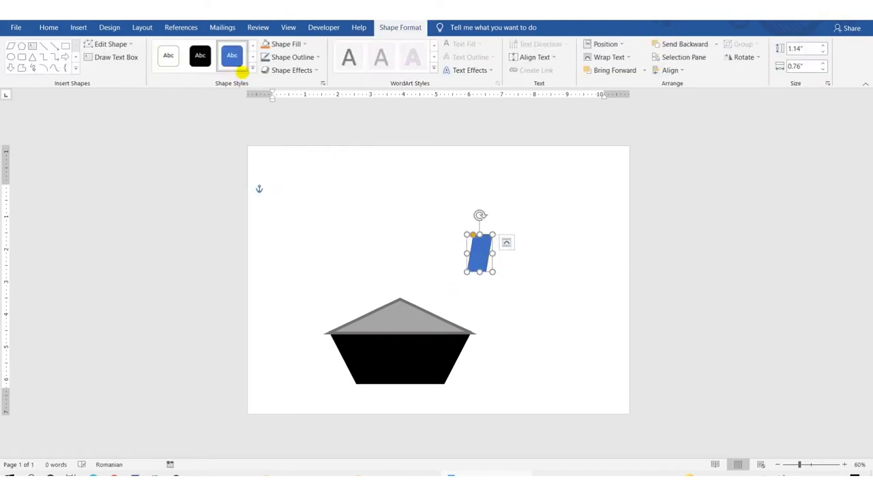
{"action": "left_click", "coordinate": [252, 68]}
{"action": "left_click", "coordinate": [296, 118]}
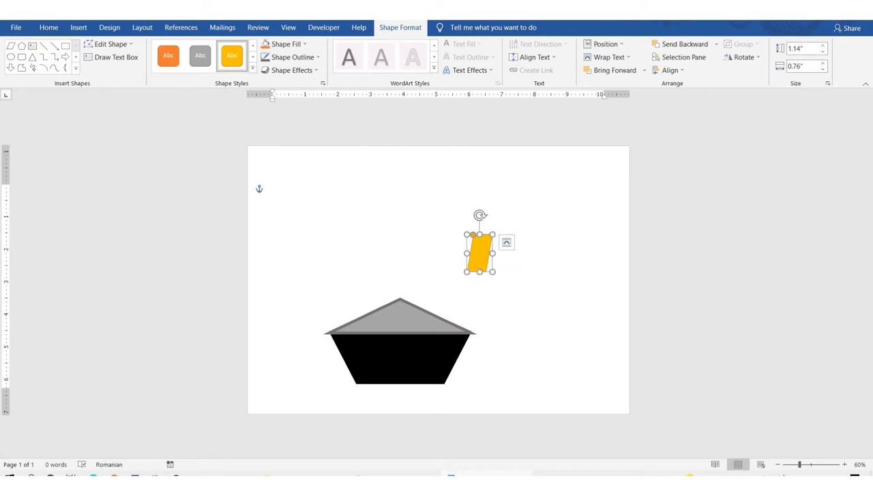
Copy the yellow parallelogram and place both windows on the black house body
{"action": "key", "text": "ctrl+c"}
{"action": "key", "text": "ctrl+v"}
{"action": "left_click_drag", "start_coordinate": [481, 253], "coordinate": [438, 251]}
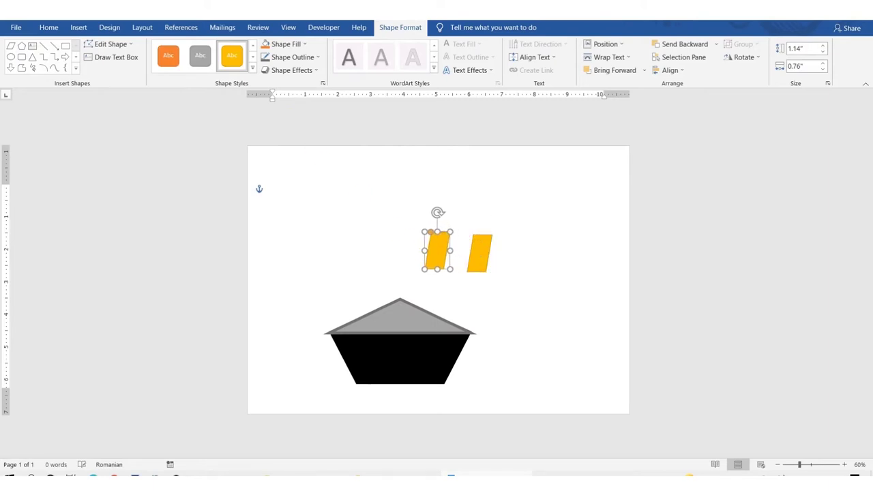
{"action": "key", "text": "Left"}
{"action": "key", "text": "Left"}
{"action": "key", "text": "Left"}
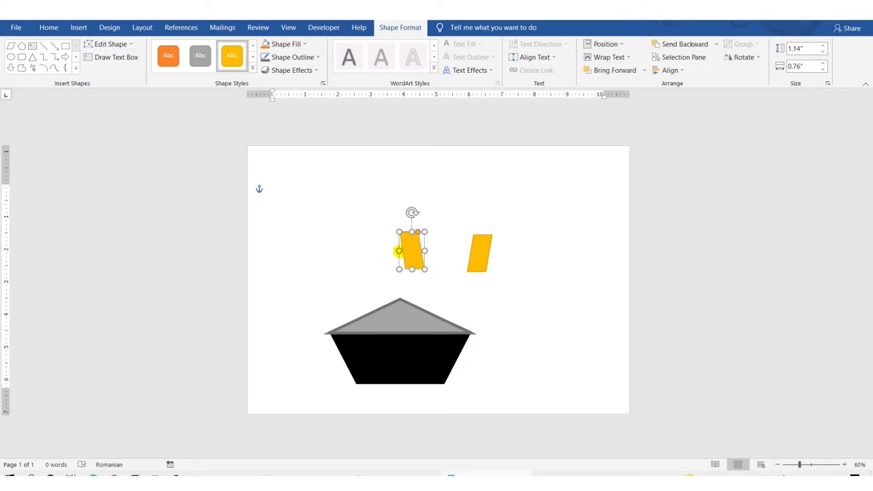
{"action": "left_click_drag", "start_coordinate": [425, 232], "coordinate": [368, 356]}
{"action": "mouse_move", "coordinate": [480, 253]}
{"action": "left_mouse_down"}
{"action": "mouse_move", "coordinate": [437, 350]}
{"action": "mouse_move", "coordinate": [386, 358]}
{"action": "left_mouse_up"}
Widen and heighten the right window to match the left one
{"action": "left_click", "coordinate": [369, 358]}
{"action": "left_click", "coordinate": [414, 359]}
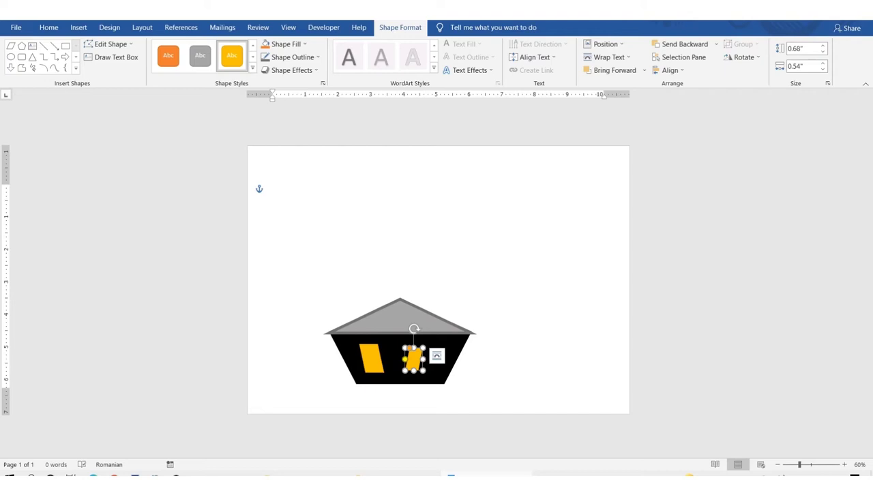
{"action": "left_click_drag", "start_coordinate": [423, 359], "coordinate": [428, 359]}
{"action": "mouse_move", "coordinate": [416, 360]}
{"action": "left_mouse_down"}
{"action": "mouse_move", "coordinate": [422, 346]}
{"action": "mouse_move", "coordinate": [421, 357]}
{"action": "left_mouse_up"}
{"action": "left_click", "coordinate": [280, 175]}
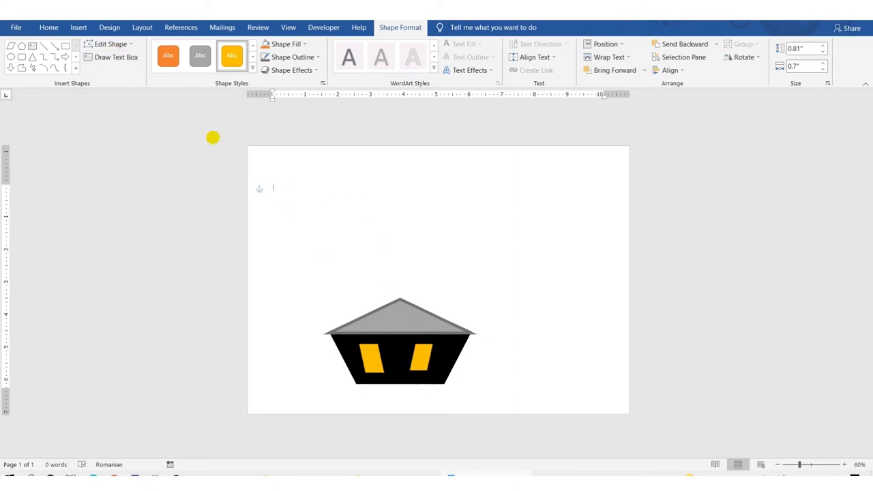
{"action": "left_click", "coordinate": [78, 27]}
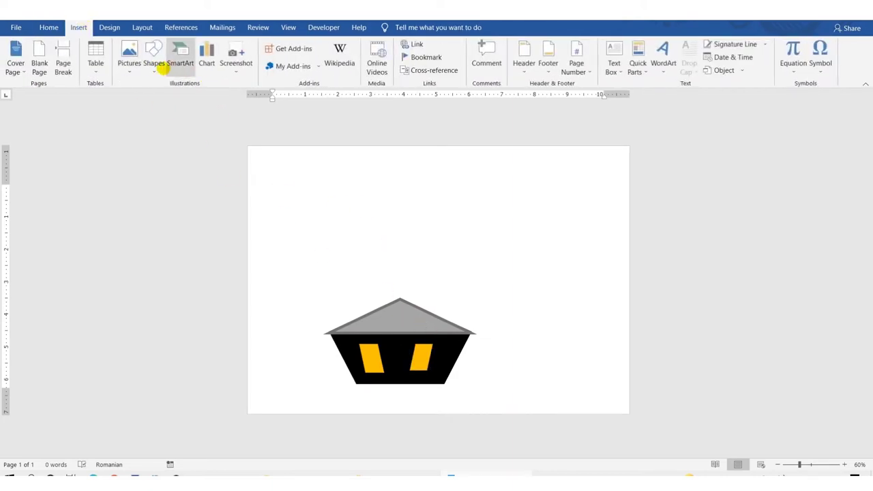
Draw a small yellow oval window on the grey roof
{"action": "left_click", "coordinate": [154, 58]}
{"action": "left_click", "coordinate": [204, 98]}
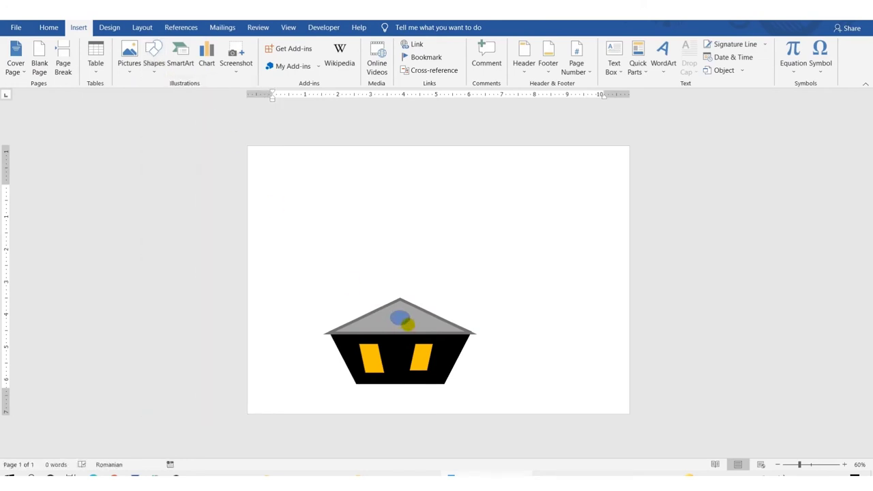
{"action": "left_click_drag", "start_coordinate": [390, 311], "coordinate": [409, 326]}
{"action": "left_click", "coordinate": [252, 66]}
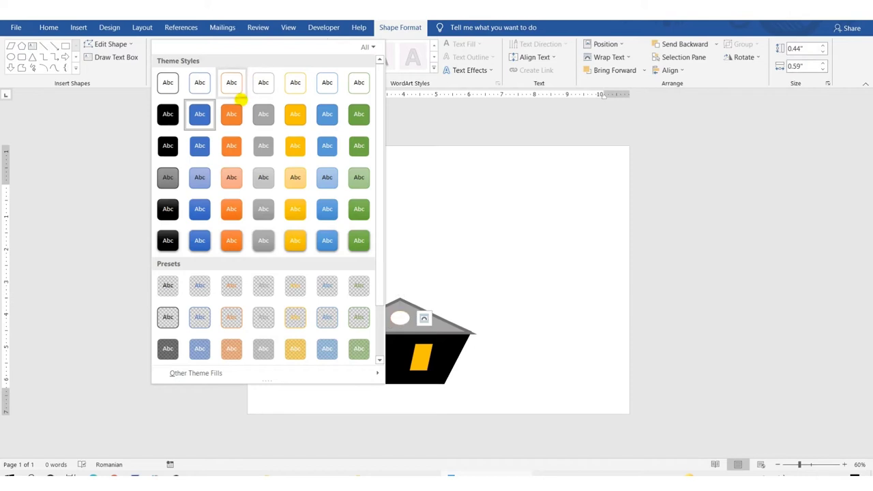
{"action": "left_click", "coordinate": [296, 116]}
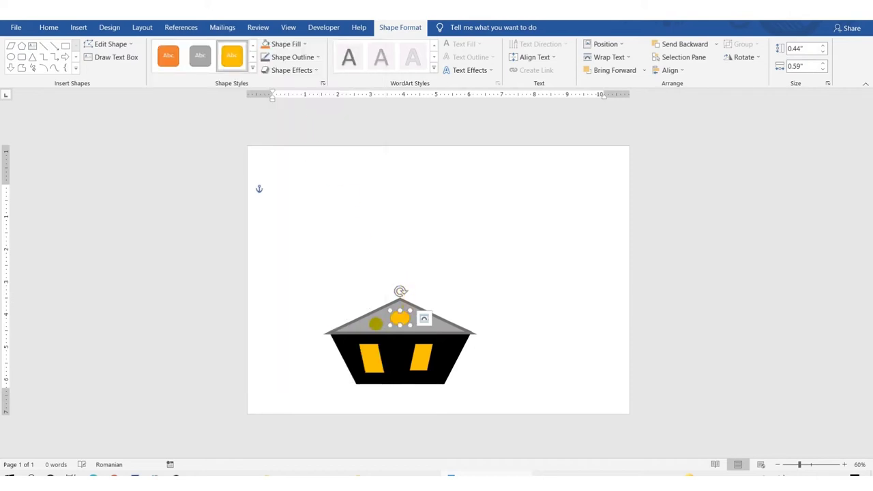
Group the oval, roof, both windows and black body into one object
{"action": "left_click", "coordinate": [376, 323], "text": "shift"}
{"action": "left_click", "coordinate": [371, 358], "text": "shift"}
{"action": "left_click", "coordinate": [421, 358], "text": "shift"}
{"action": "left_click", "coordinate": [395, 375], "text": "shift"}
{"action": "right_click", "coordinate": [450, 349]}
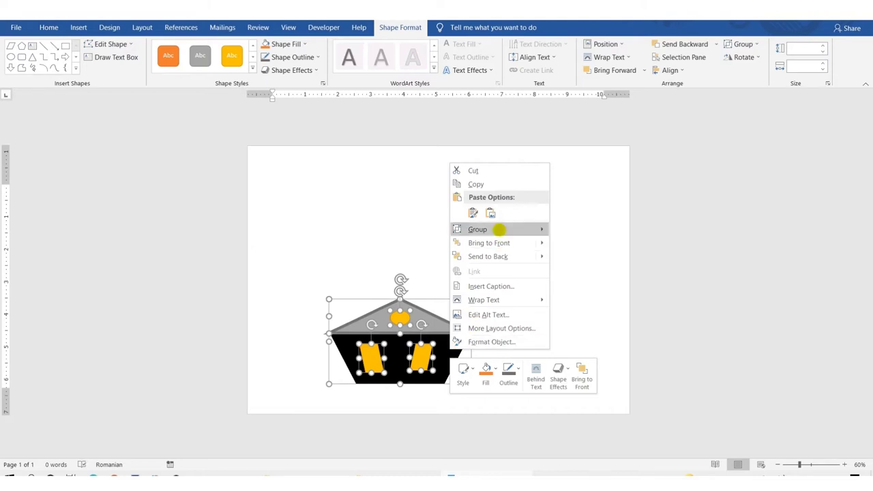
{"action": "left_click", "coordinate": [567, 230]}
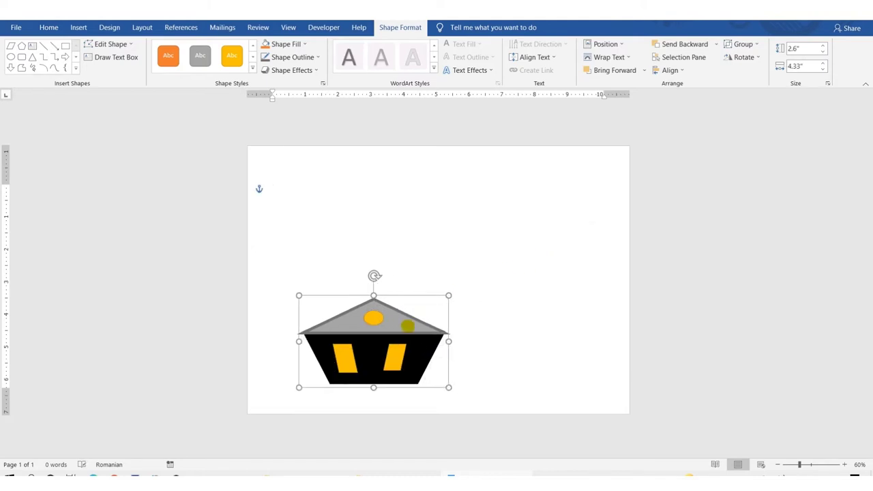
Tilt the house left, duplicate it to the right tilted clockwise, and shrink the left one
{"action": "left_click_drag", "start_coordinate": [366, 276], "coordinate": [352, 268]}
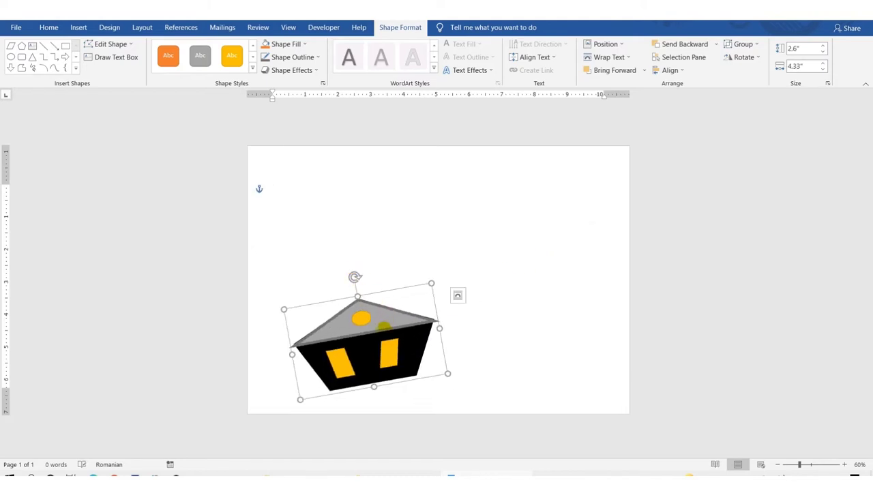
{"action": "left_click_drag", "start_coordinate": [385, 321], "coordinate": [369, 338]}
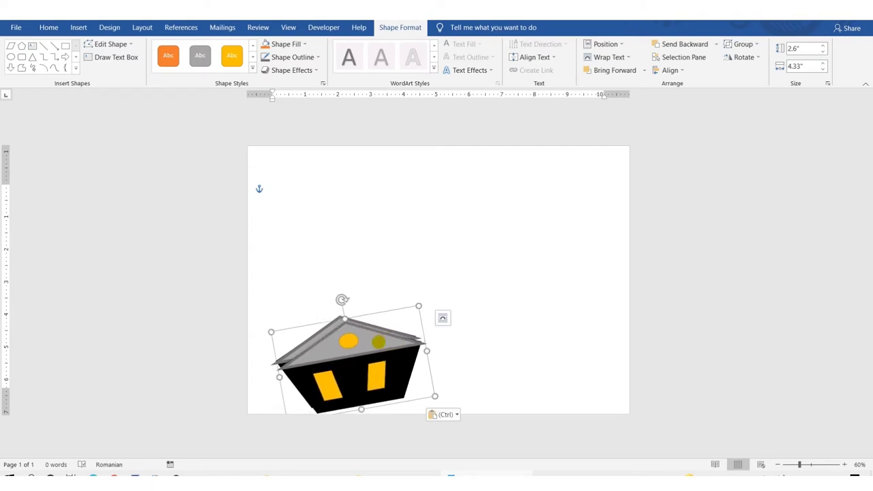
{"action": "left_click_drag", "start_coordinate": [369, 337], "coordinate": [429, 337]}
{"action": "left_click_drag", "start_coordinate": [397, 295], "coordinate": [428, 297]}
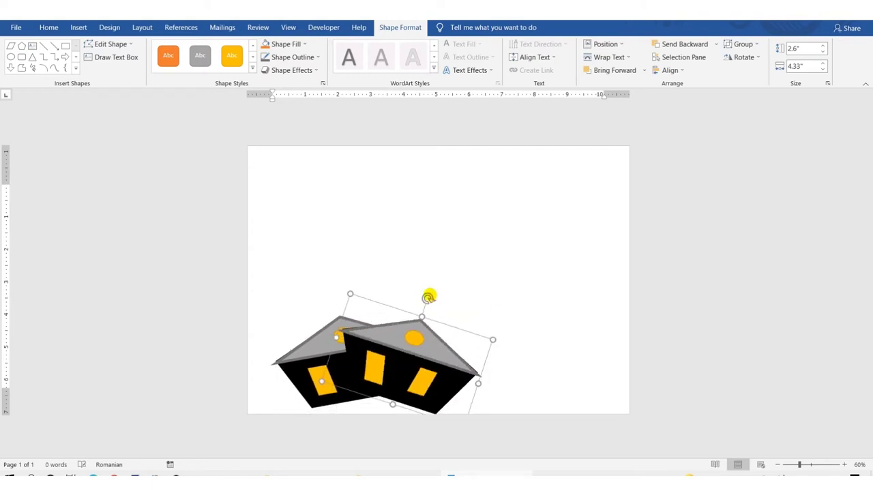
{"action": "mouse_move", "coordinate": [417, 330]}
{"action": "left_mouse_down"}
{"action": "mouse_move", "coordinate": [480, 338]}
{"action": "mouse_move", "coordinate": [479, 322]}
{"action": "left_mouse_up"}
{"action": "left_click", "coordinate": [383, 332]}
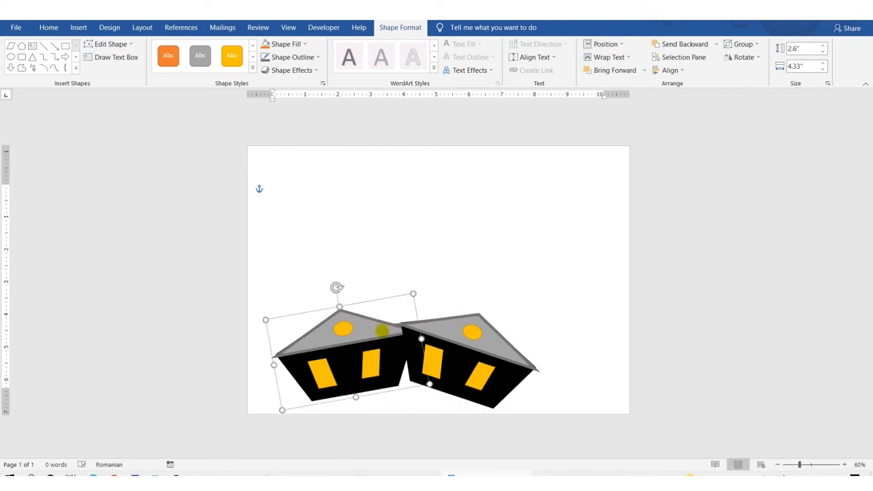
{"action": "left_click_drag", "start_coordinate": [383, 333], "coordinate": [384, 334]}
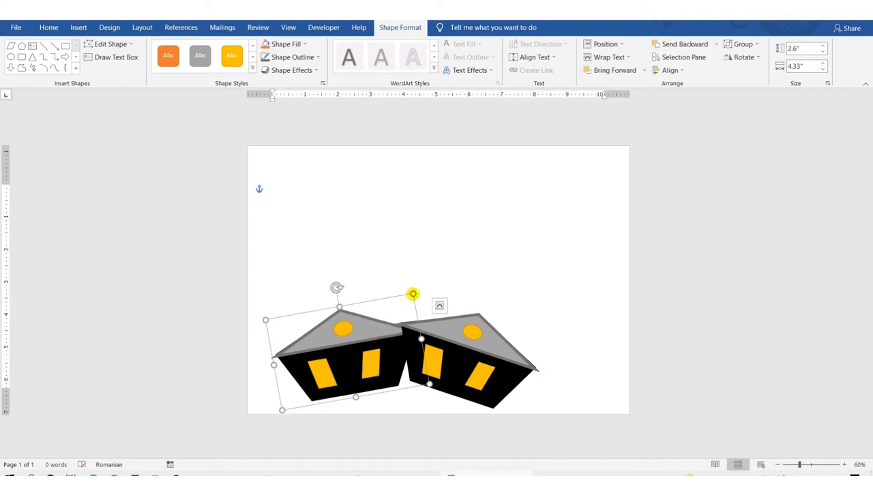
{"action": "left_click_drag", "start_coordinate": [413, 293], "coordinate": [400, 312]}
Shrink and flatten the right house to 2.16" × 3.74" and reposition its grey roof
{"action": "left_click", "coordinate": [478, 334]}
{"action": "left_click_drag", "start_coordinate": [553, 334], "coordinate": [528, 342]}
{"action": "left_click_drag", "start_coordinate": [472, 304], "coordinate": [463, 304]}
{"action": "left_click_drag", "start_coordinate": [470, 375], "coordinate": [480, 346]}
{"action": "left_click_drag", "start_coordinate": [447, 400], "coordinate": [455, 355]}
{"action": "mouse_move", "coordinate": [474, 318]}
{"action": "left_mouse_down"}
{"action": "mouse_move", "coordinate": [452, 290]}
{"action": "mouse_move", "coordinate": [475, 354]}
{"action": "left_mouse_up"}
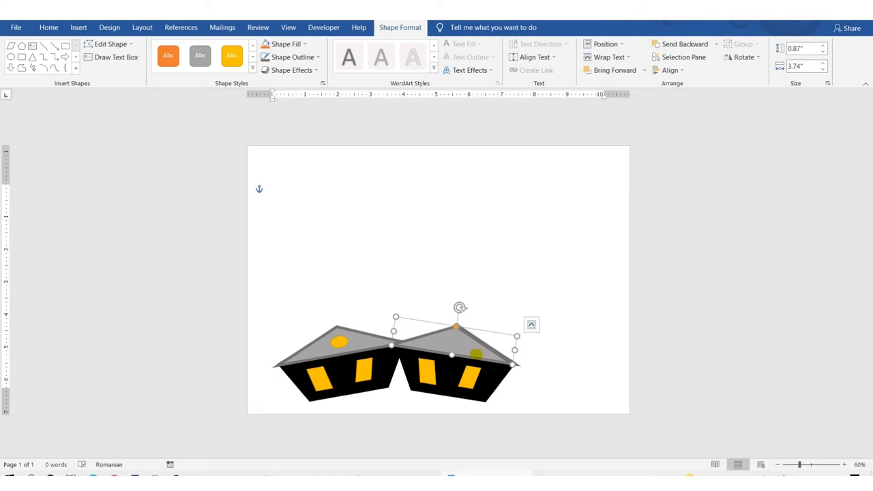
{"action": "left_click", "coordinate": [555, 339]}
{"action": "left_click", "coordinate": [450, 375]}
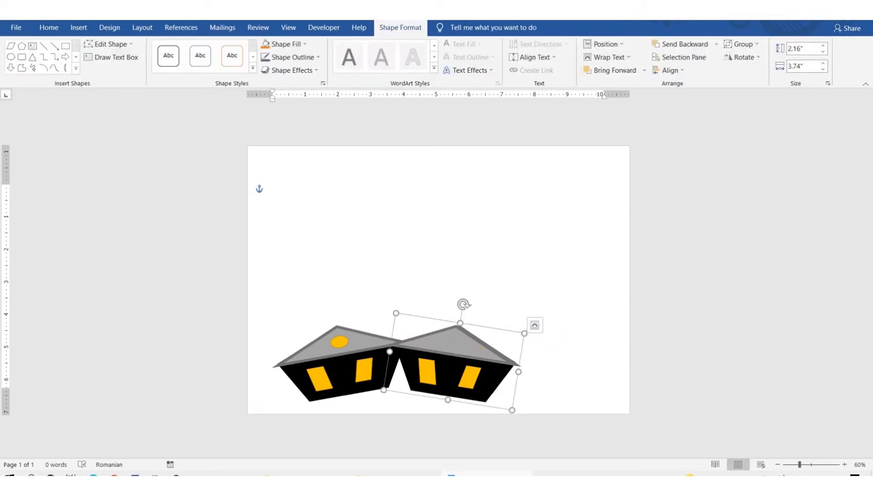
{"action": "left_click", "coordinate": [535, 325]}
{"action": "left_click", "coordinate": [49, 27]}
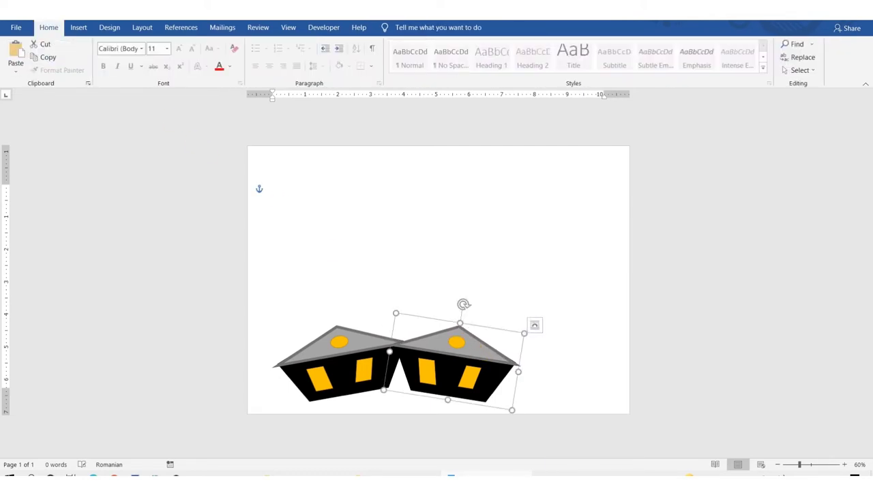
Paste a narrower house copy on top of the lower-left house
{"action": "left_click", "coordinate": [502, 253]}
{"action": "left_click", "coordinate": [363, 348]}
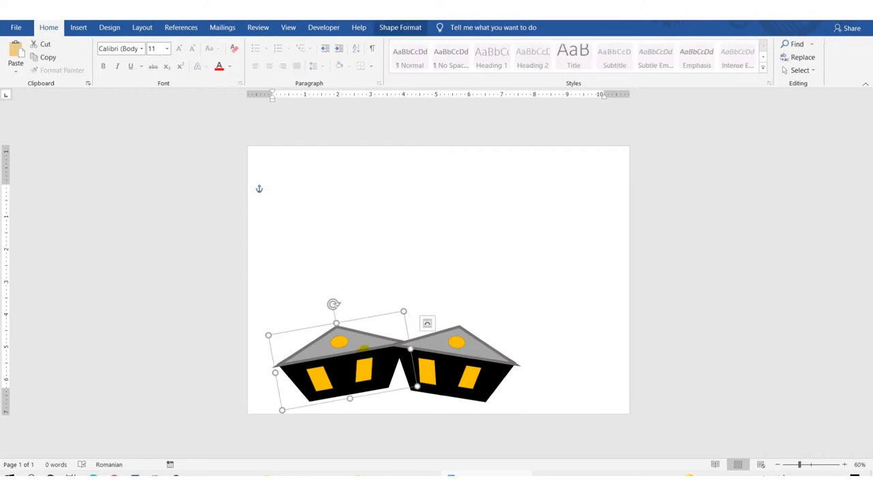
{"action": "left_click", "coordinate": [539, 236]}
{"action": "key", "text": "ctrl+v"}
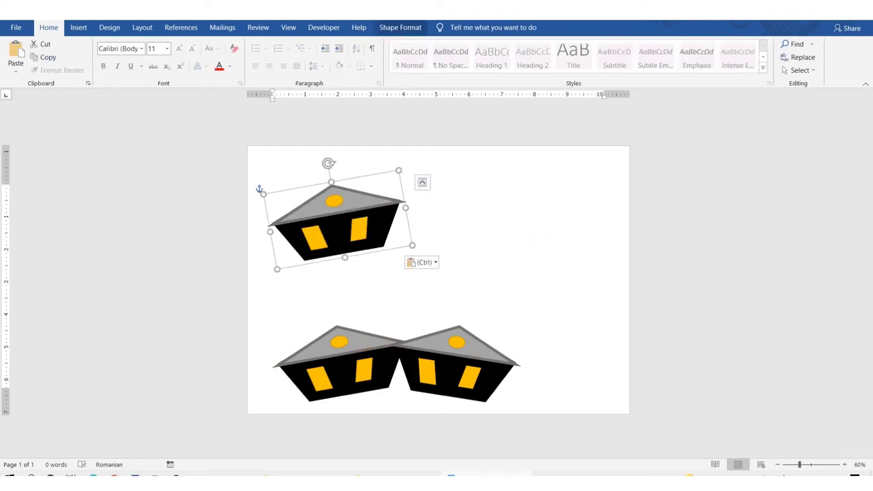
{"action": "left_click_drag", "start_coordinate": [354, 232], "coordinate": [378, 286]}
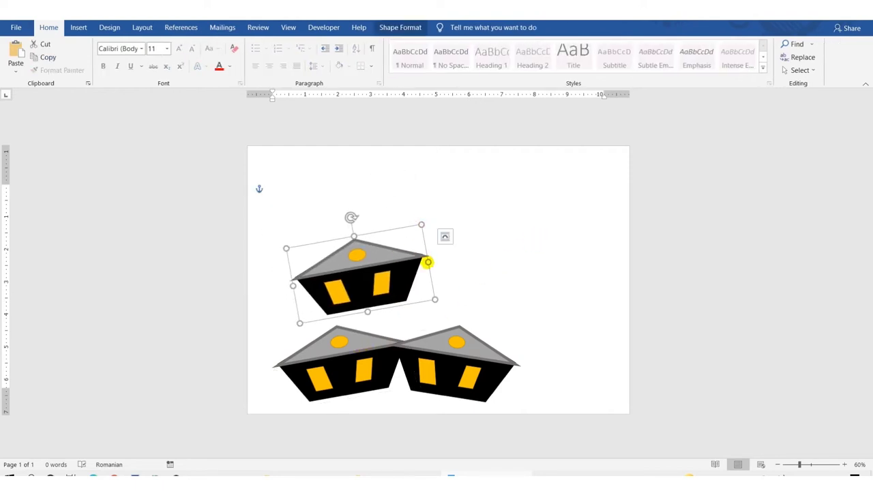
{"action": "left_click_drag", "start_coordinate": [427, 262], "coordinate": [393, 269]}
{"action": "left_click_drag", "start_coordinate": [341, 287], "coordinate": [351, 317]}
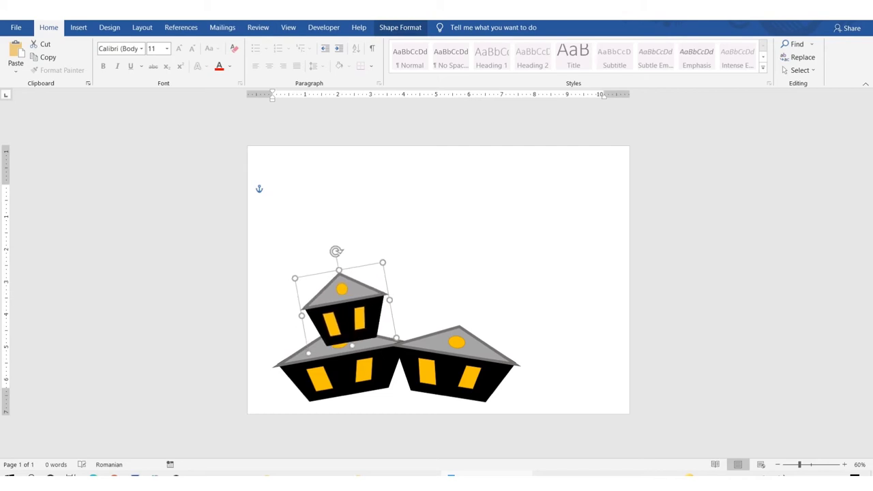
Add an upright house and a clockwise-tilted house beside it on the second tier
{"action": "key", "text": "ctrl+d"}
{"action": "left_click_drag", "start_coordinate": [358, 310], "coordinate": [421, 305]}
{"action": "left_click_drag", "start_coordinate": [404, 244], "coordinate": [416, 241]}
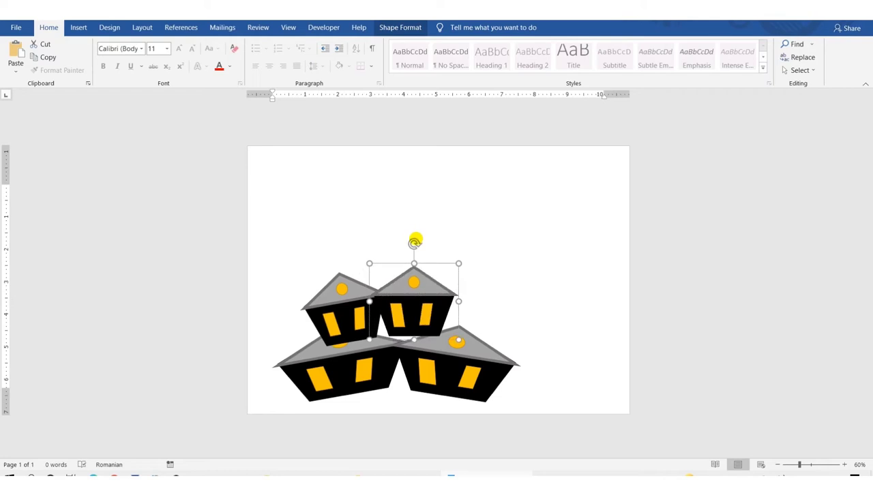
{"action": "mouse_move", "coordinate": [450, 278]}
{"action": "left_mouse_down"}
{"action": "mouse_move", "coordinate": [441, 283]}
{"action": "mouse_move", "coordinate": [485, 293]}
{"action": "left_mouse_up"}
{"action": "key", "text": "ctrl+d"}
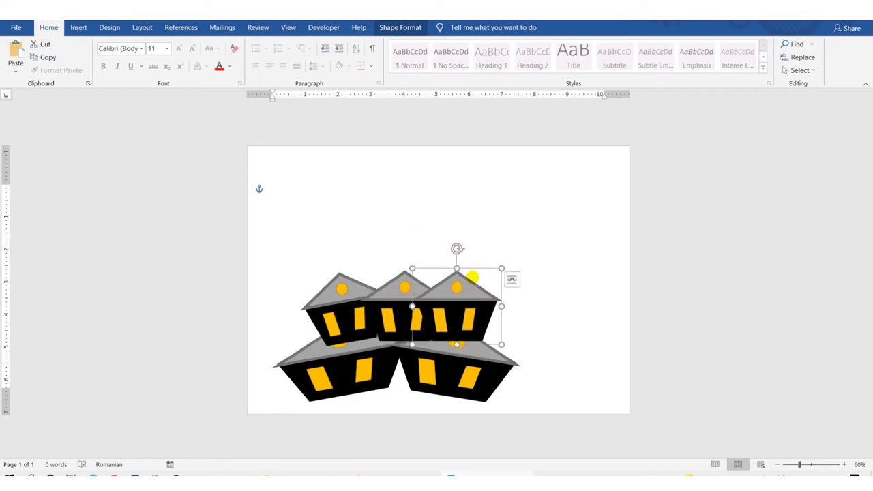
{"action": "left_click_drag", "start_coordinate": [457, 248], "coordinate": [494, 258]}
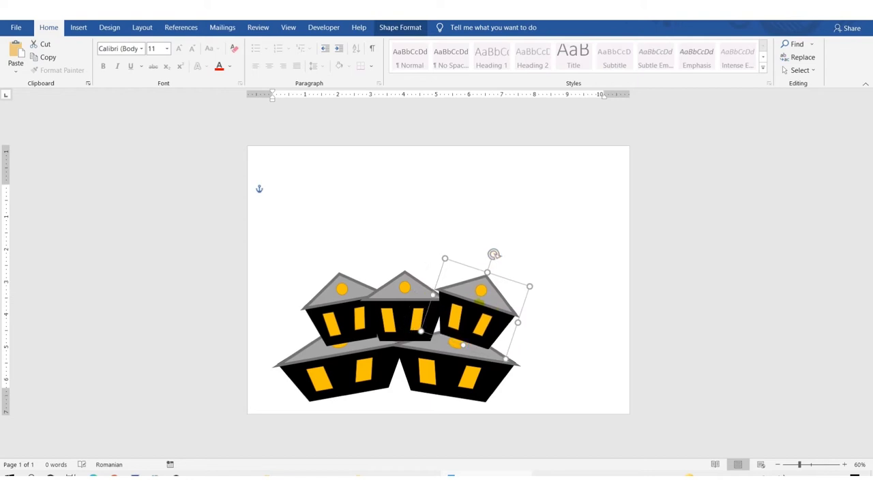
{"action": "key", "text": "Left"}
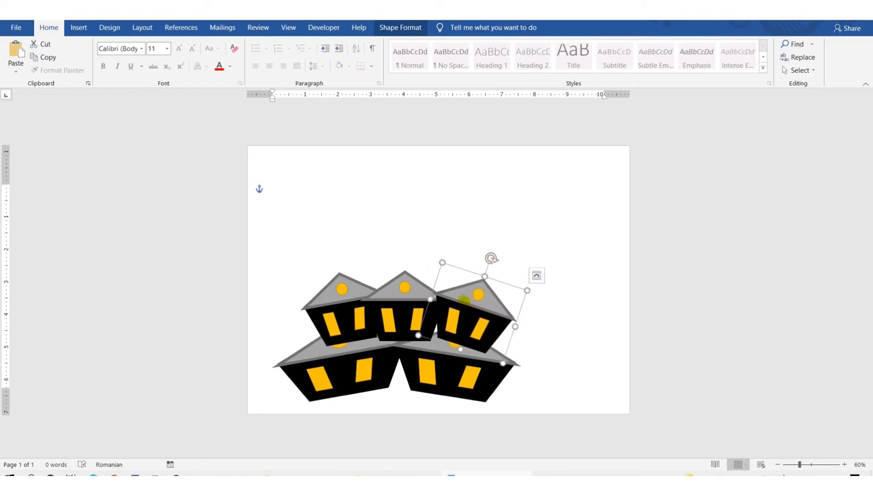
Add two more house copies above and tilt them counter-clockwise and clockwise
{"action": "key", "text": "ctrl+d"}
{"action": "mouse_move", "coordinate": [477, 276]}
{"action": "left_mouse_down"}
{"action": "mouse_move", "coordinate": [413, 254]}
{"action": "mouse_move", "coordinate": [376, 195]}
{"action": "left_mouse_up"}
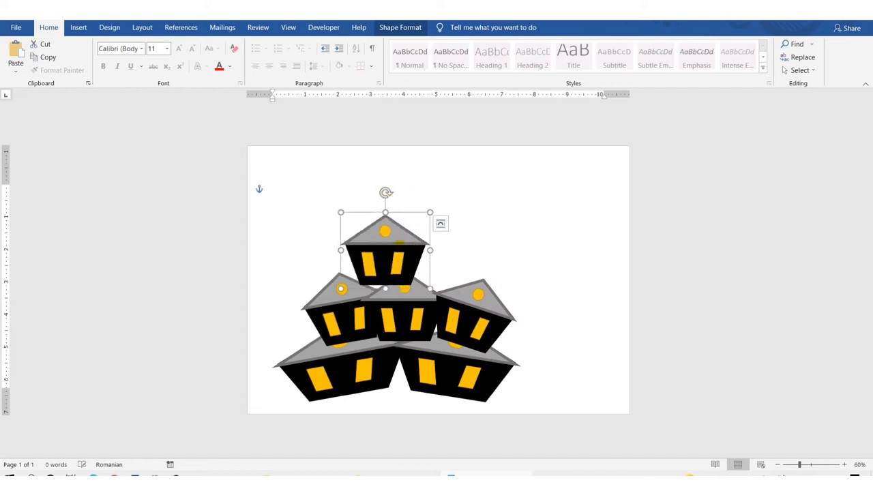
{"action": "key", "text": "ctrl+v"}
{"action": "mouse_move", "coordinate": [409, 253]}
{"action": "left_mouse_down"}
{"action": "mouse_move", "coordinate": [461, 225]}
{"action": "mouse_move", "coordinate": [445, 196]}
{"action": "left_mouse_up"}
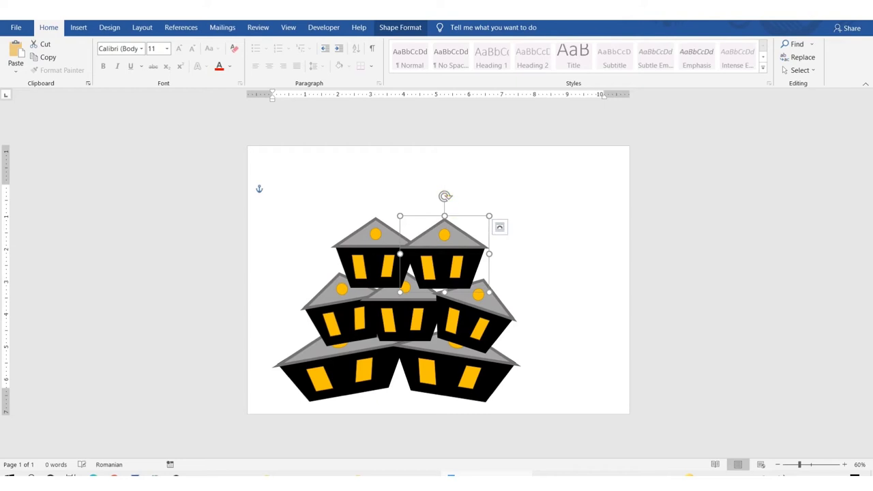
{"action": "left_click", "coordinate": [347, 171]}
{"action": "left_click", "coordinate": [372, 222]}
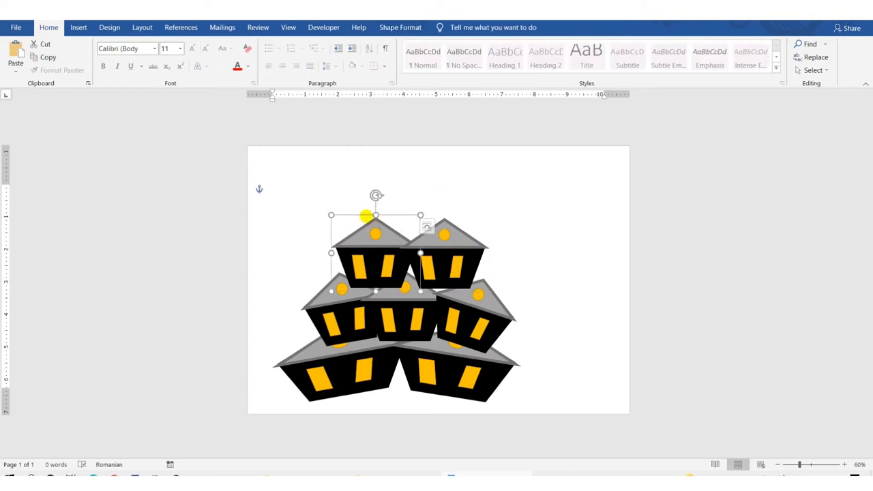
{"action": "left_click_drag", "start_coordinate": [374, 195], "coordinate": [353, 193]}
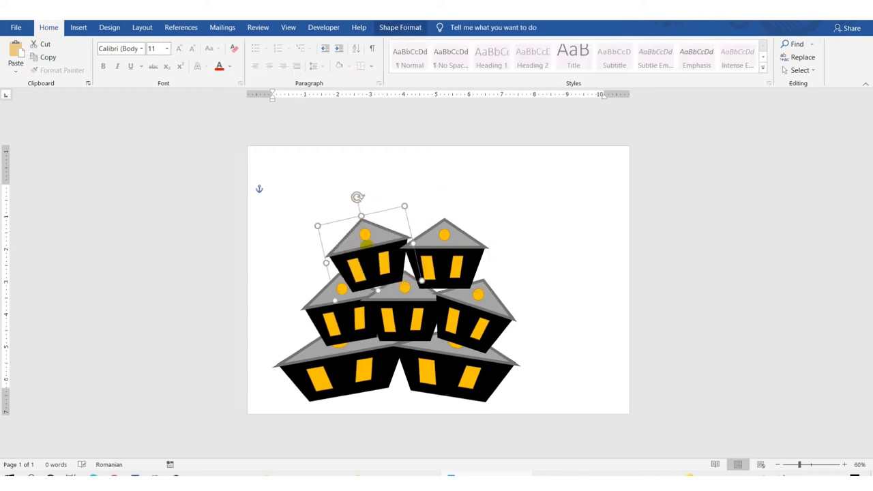
{"action": "left_click", "coordinate": [453, 266]}
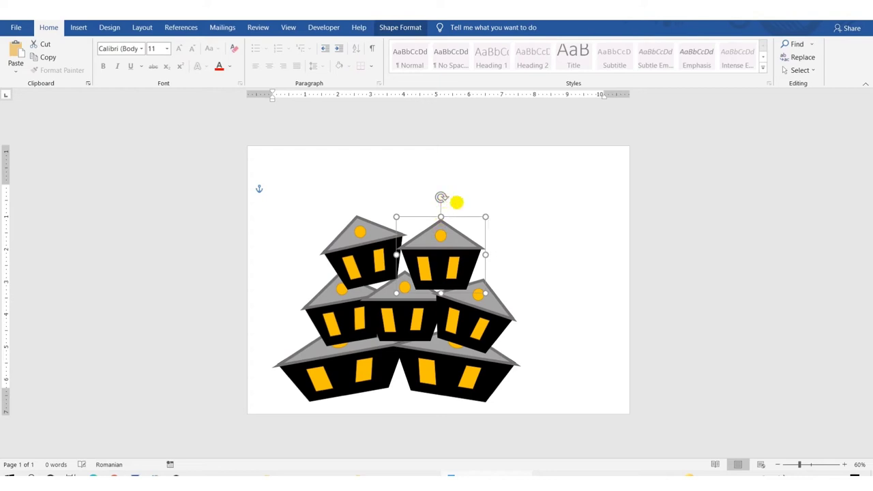
{"action": "left_click_drag", "start_coordinate": [441, 197], "coordinate": [456, 200]}
Place an upright, taller house at the very top of the stack
{"action": "left_click", "coordinate": [511, 261]}
{"action": "mouse_move", "coordinate": [382, 263]}
{"action": "left_mouse_down"}
{"action": "mouse_move", "coordinate": [420, 225]}
{"action": "mouse_move", "coordinate": [448, 228]}
{"action": "left_mouse_up"}
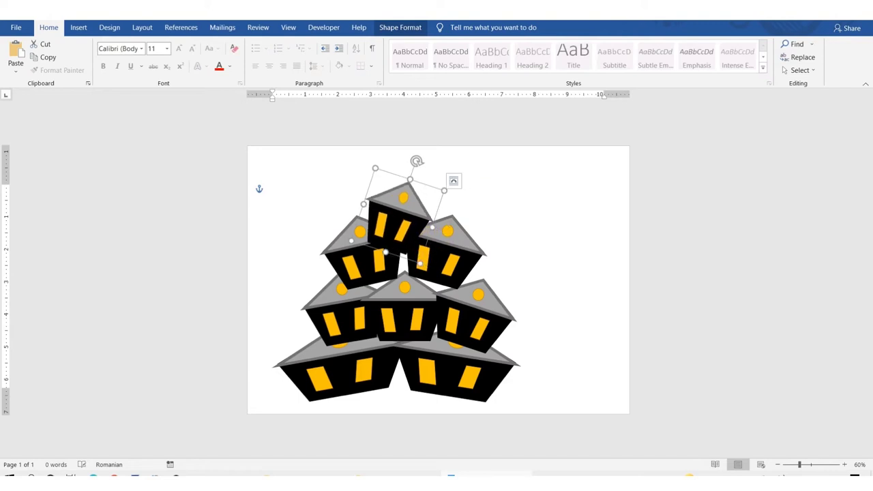
{"action": "left_click_drag", "start_coordinate": [448, 233], "coordinate": [452, 234]}
{"action": "left_click_drag", "start_coordinate": [438, 170], "coordinate": [405, 167]}
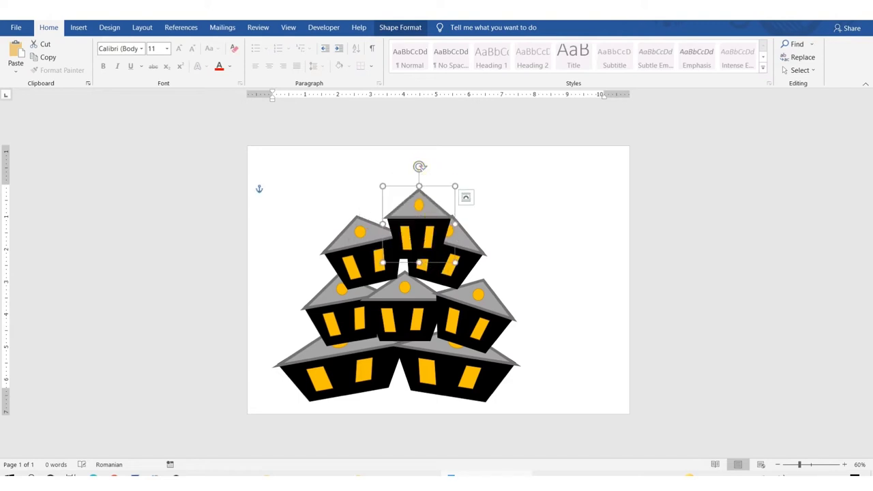
{"action": "mouse_move", "coordinate": [405, 166]}
{"action": "left_mouse_down"}
{"action": "mouse_move", "coordinate": [462, 200]}
{"action": "mouse_move", "coordinate": [353, 207]}
{"action": "mouse_move", "coordinate": [407, 175]}
{"action": "left_mouse_up"}
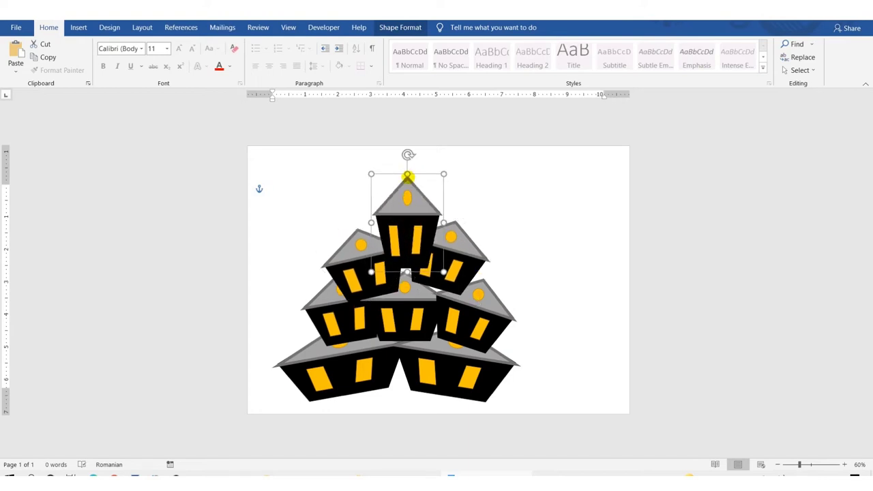
{"action": "key", "text": "Down"}
{"action": "left_click_drag", "start_coordinate": [437, 240], "coordinate": [444, 243]}
{"action": "left_click", "coordinate": [408, 276]}
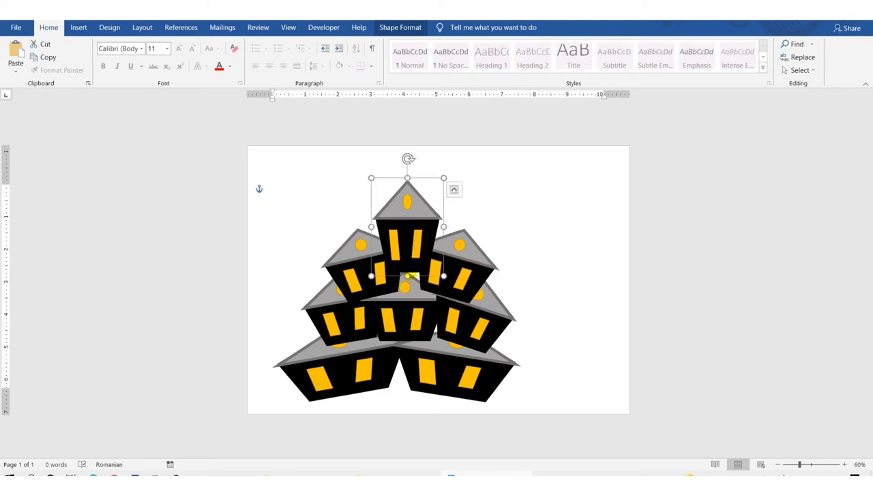
{"action": "left_click_drag", "start_coordinate": [407, 276], "coordinate": [404, 289]}
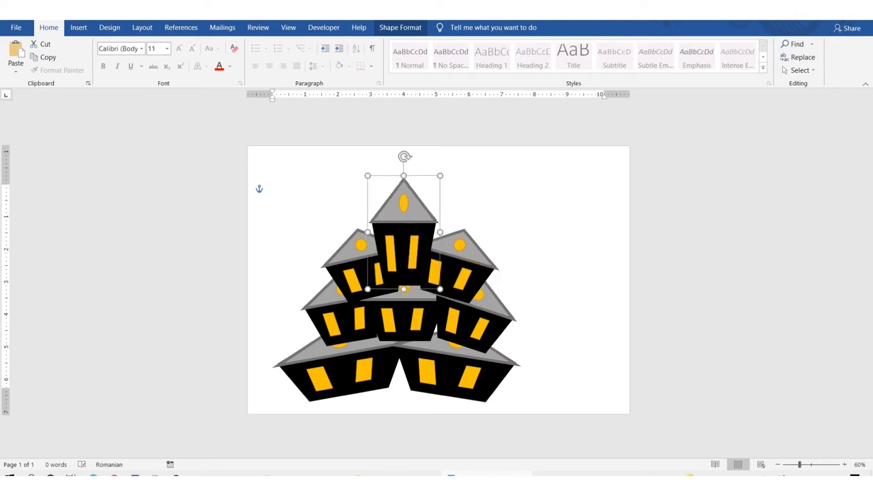
{"action": "right_click", "coordinate": [479, 337]}
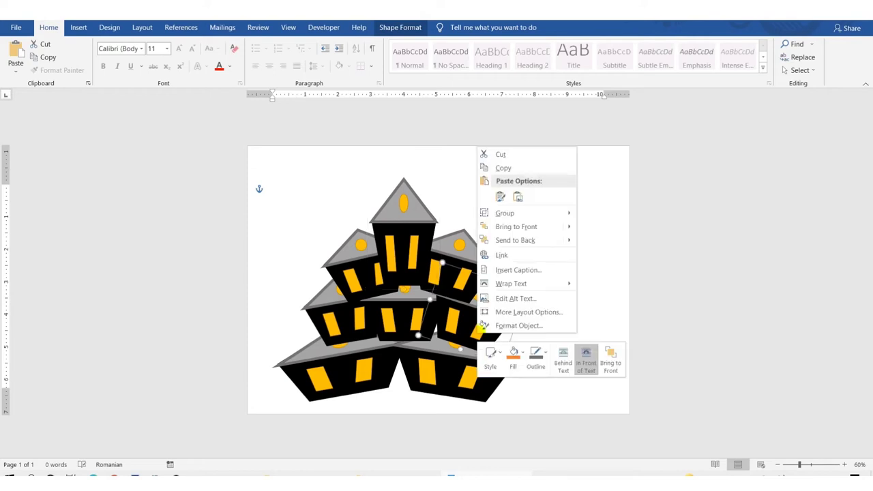
Send the middle and upper houses to the back and bring the top house to the front
{"action": "left_click", "coordinate": [515, 240]}
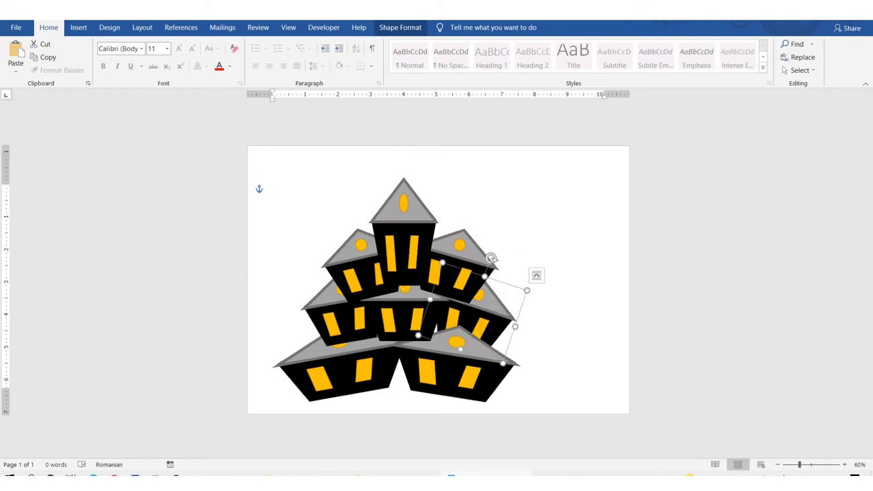
{"action": "right_click", "coordinate": [419, 307]}
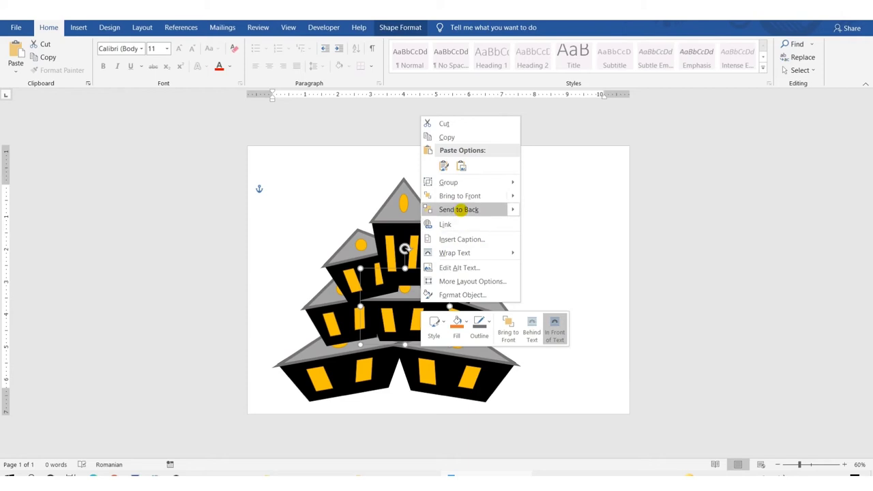
{"action": "left_click", "coordinate": [464, 202]}
{"action": "left_click", "coordinate": [349, 279]}
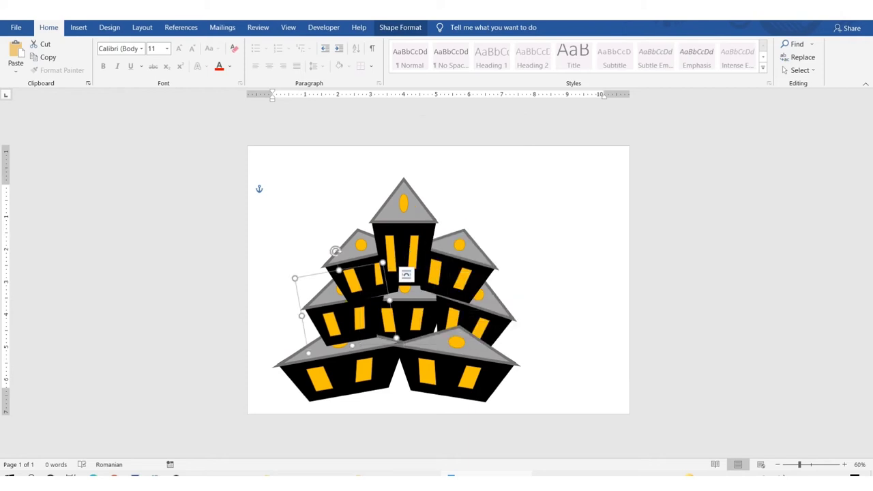
{"action": "right_click", "coordinate": [381, 313]}
{"action": "left_click", "coordinate": [389, 214]}
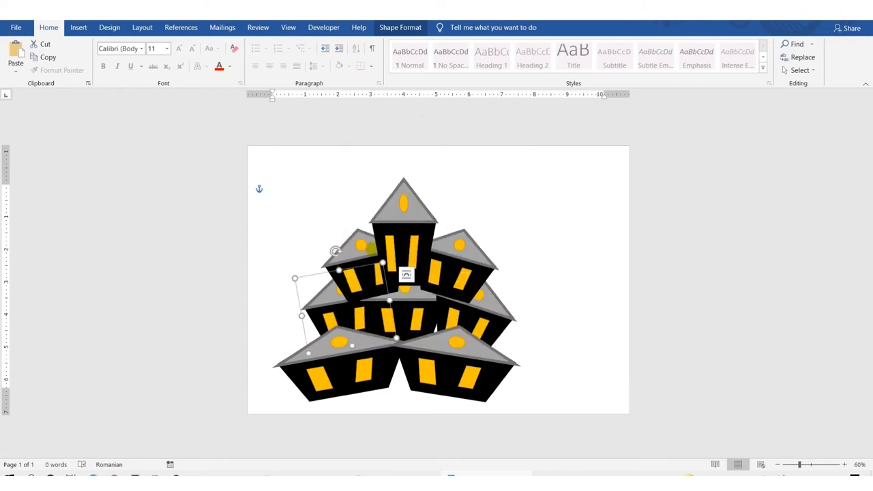
{"action": "left_click", "coordinate": [369, 248]}
{"action": "right_click", "coordinate": [369, 248]}
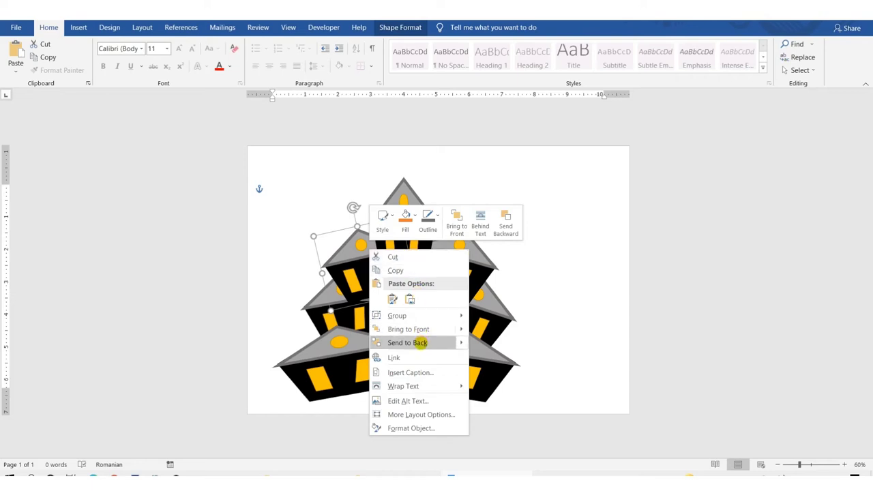
{"action": "left_click", "coordinate": [414, 341]}
{"action": "left_click", "coordinate": [461, 268]}
{"action": "right_click", "coordinate": [460, 267]}
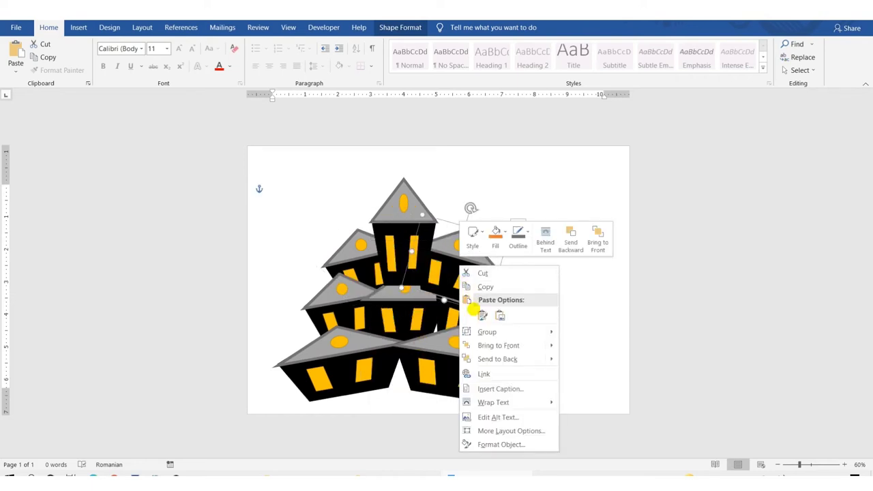
{"action": "left_click", "coordinate": [496, 359]}
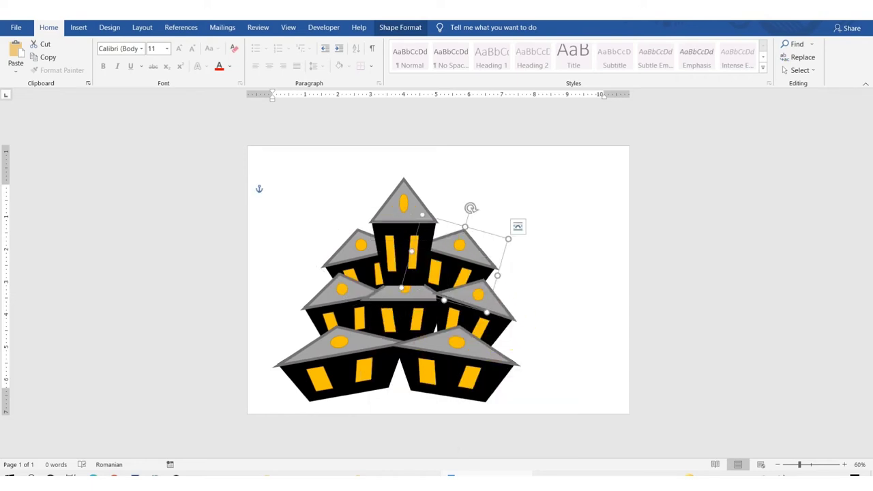
{"action": "right_click", "coordinate": [407, 220]}
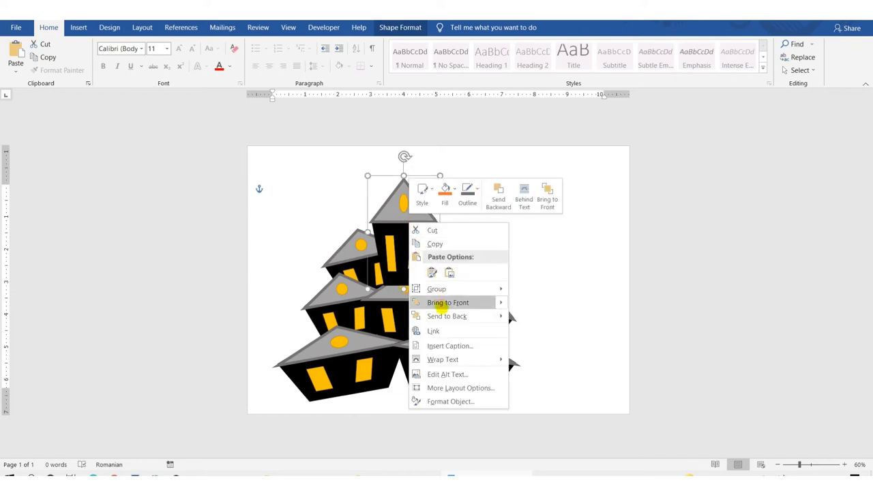
{"action": "left_click", "coordinate": [439, 302]}
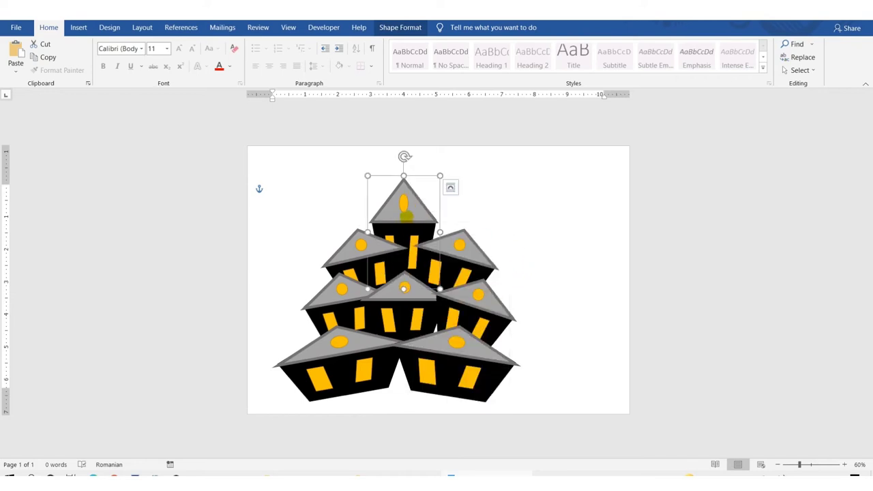
Nudge the top house slightly up and right and make it a little narrower
{"action": "left_click_drag", "start_coordinate": [405, 216], "coordinate": [412, 213]}
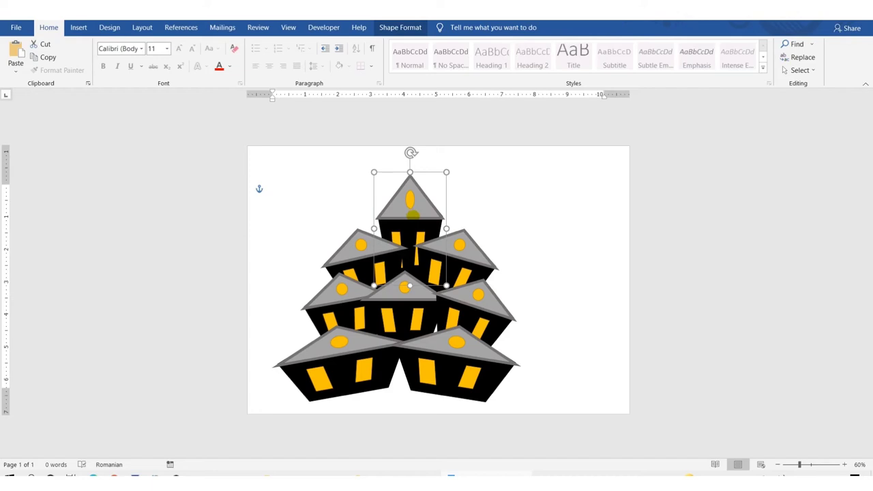
{"action": "left_click_drag", "start_coordinate": [446, 229], "coordinate": [440, 228]}
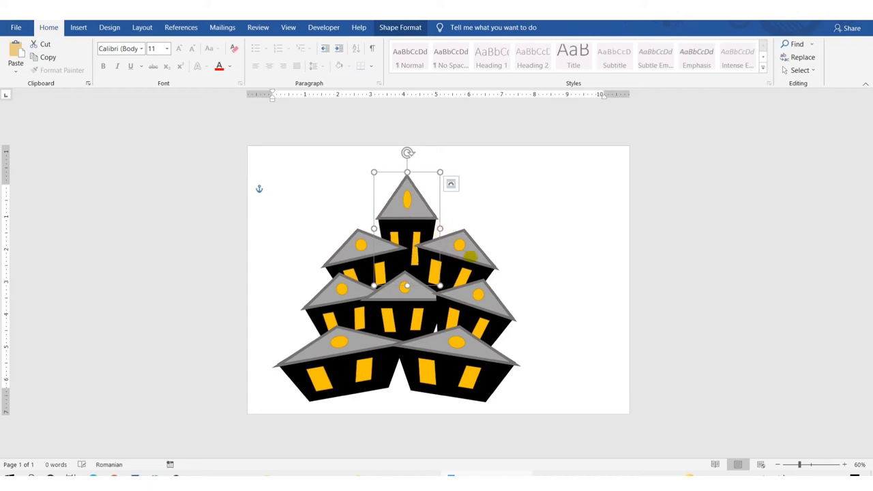
{"action": "left_click", "coordinate": [361, 251], "text": "shift"}
Select all eight houses and group them into one object
{"action": "left_click", "coordinate": [467, 273], "text": "shift"}
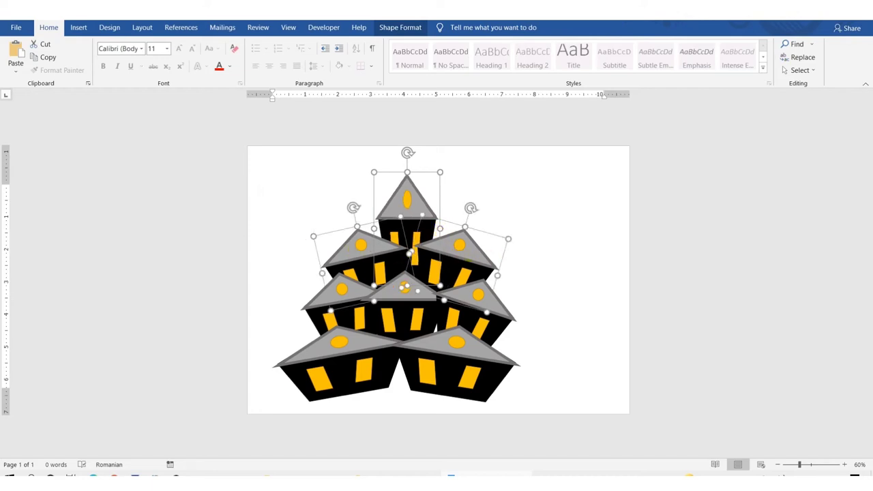
{"action": "left_click", "coordinate": [475, 299], "text": "shift"}
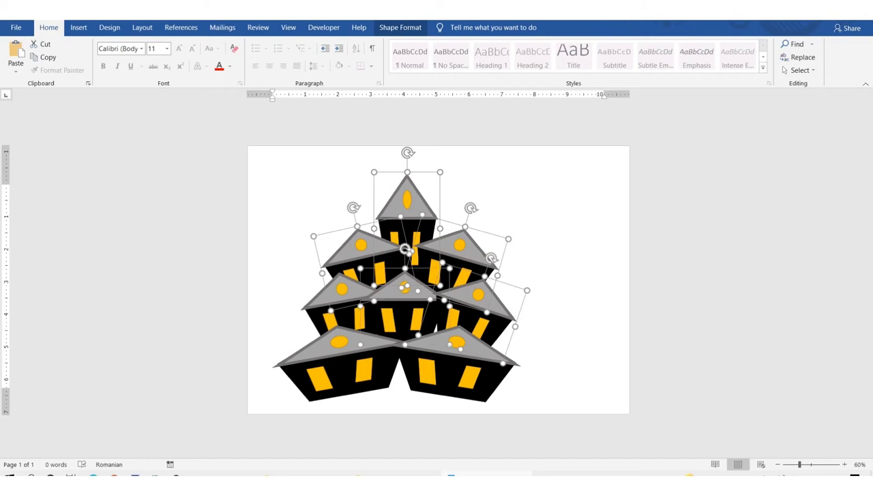
{"action": "left_click", "coordinate": [348, 310], "text": "shift"}
{"action": "left_click", "coordinate": [346, 347], "text": "shift"}
{"action": "left_click", "coordinate": [453, 369], "text": "shift"}
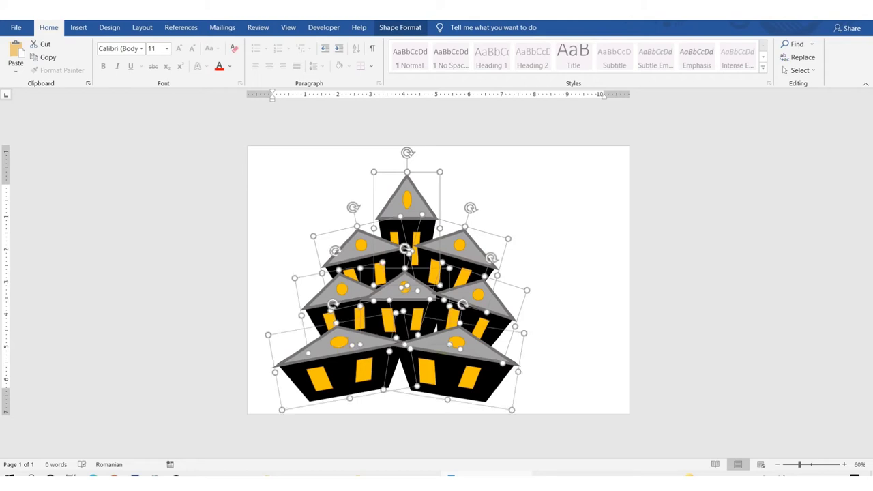
{"action": "right_click", "coordinate": [444, 364]}
{"action": "mouse_move", "coordinate": [505, 241]}
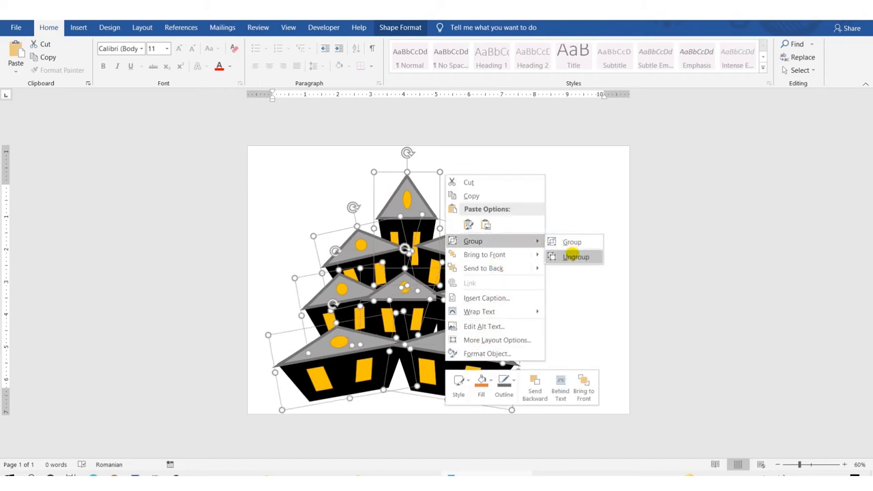
{"action": "left_click", "coordinate": [566, 243]}
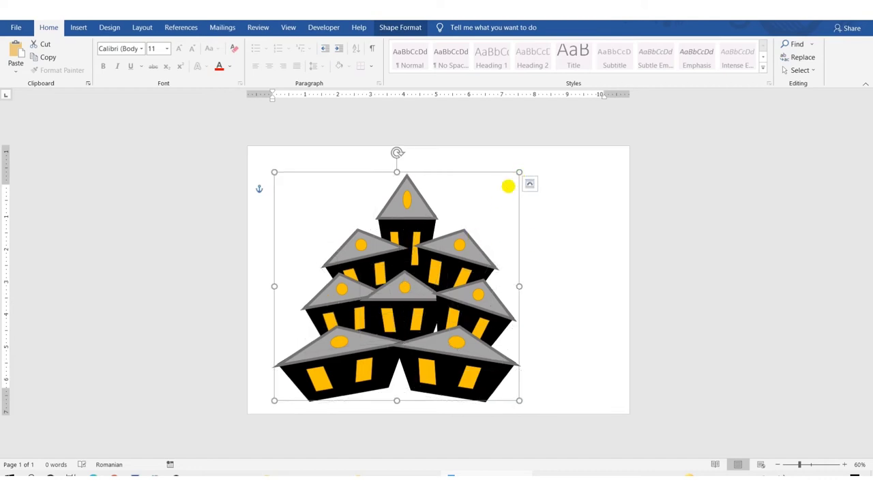
Shrink the house group, stretch it taller and place it on the page's right side
{"action": "mouse_move", "coordinate": [519, 172]}
{"action": "left_mouse_down"}
{"action": "mouse_move", "coordinate": [431, 290]}
{"action": "mouse_move", "coordinate": [554, 304]}
{"action": "left_mouse_up"}
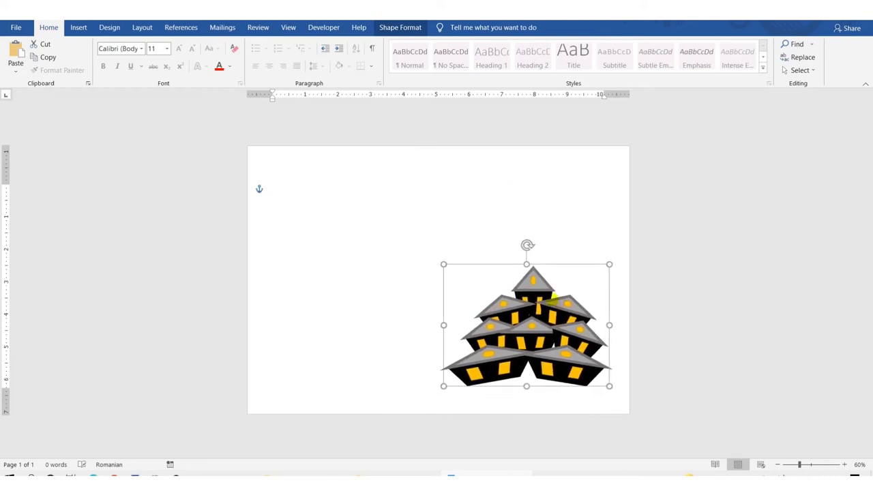
{"action": "left_click_drag", "start_coordinate": [527, 264], "coordinate": [525, 190]}
{"action": "left_click_drag", "start_coordinate": [546, 256], "coordinate": [527, 254]}
{"action": "left_click", "coordinate": [78, 27]}
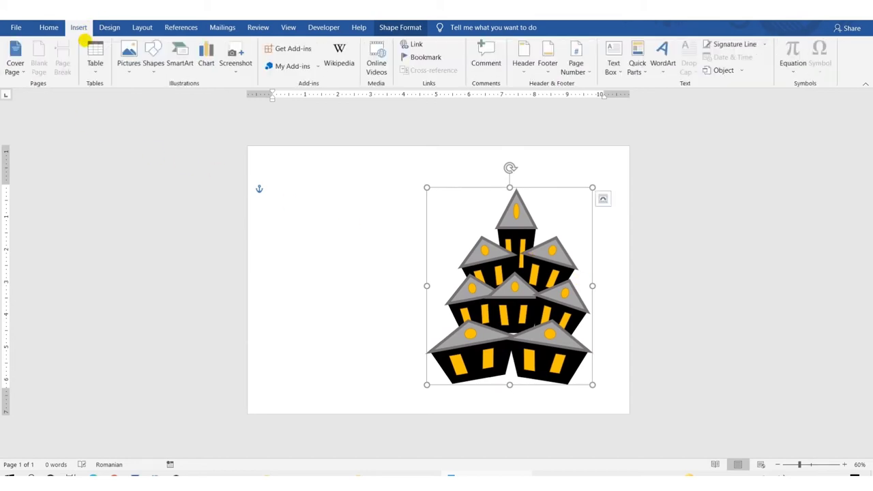
Draw a large circle, style it light green, send it behind the houses and shrink it slightly
{"action": "left_click", "coordinate": [154, 63]}
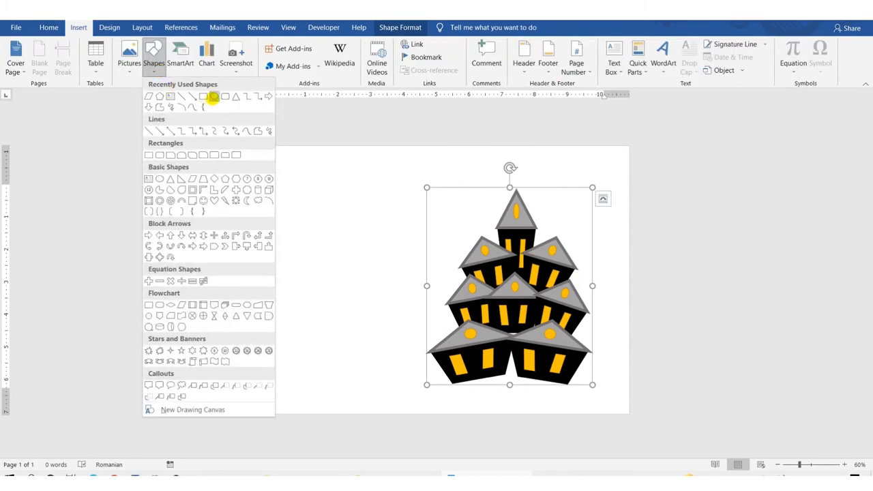
{"action": "left_click", "coordinate": [213, 97]}
{"action": "left_click_drag", "start_coordinate": [292, 146], "coordinate": [530, 393]}
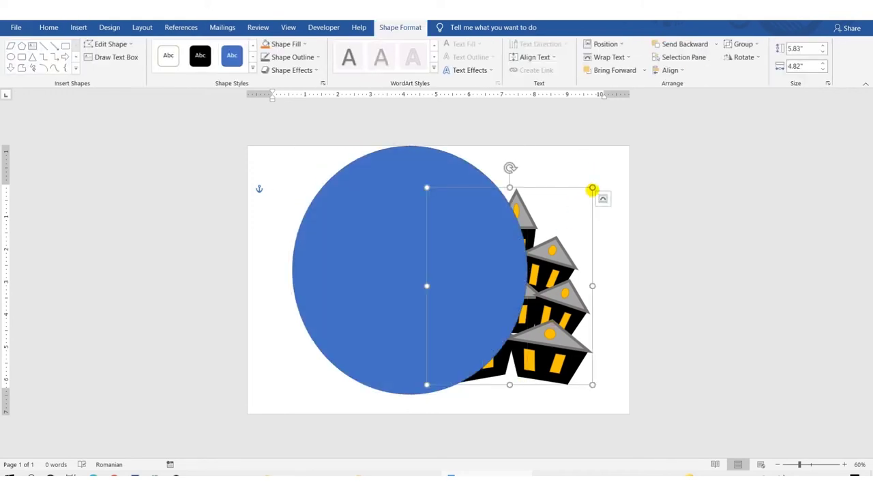
{"action": "mouse_move", "coordinate": [577, 218]}
{"action": "left_mouse_down"}
{"action": "mouse_move", "coordinate": [466, 234]}
{"action": "mouse_move", "coordinate": [523, 235]}
{"action": "left_mouse_up"}
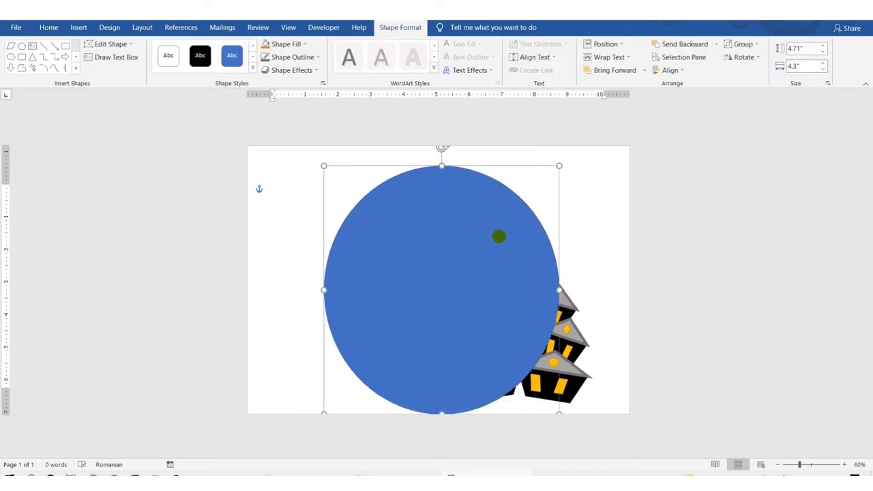
{"action": "left_click", "coordinate": [252, 69]}
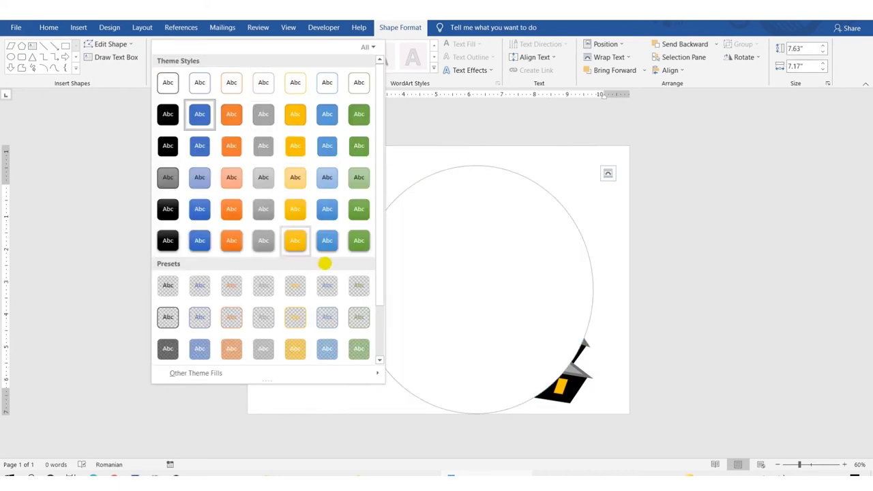
{"action": "left_click", "coordinate": [357, 349]}
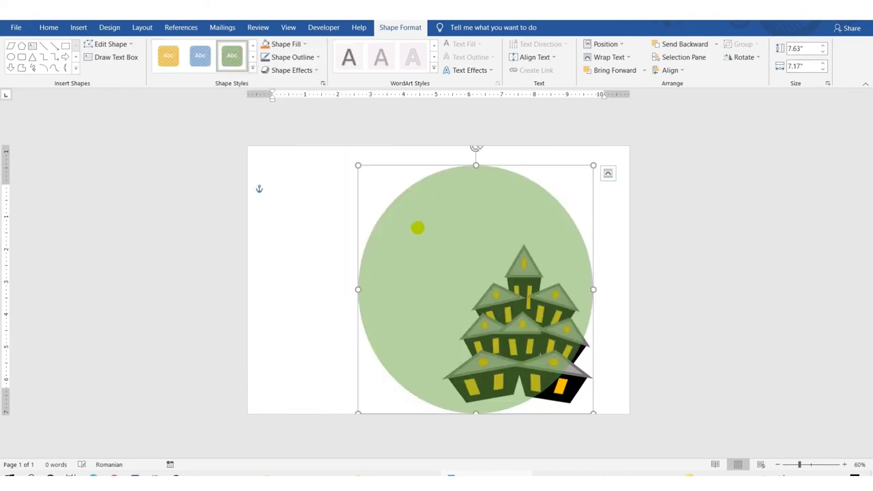
{"action": "right_click", "coordinate": [418, 228]}
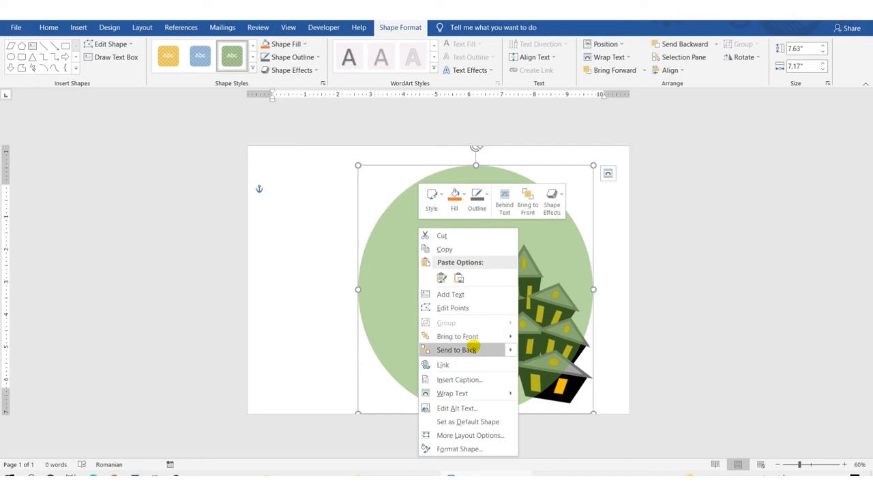
{"action": "left_click", "coordinate": [491, 350]}
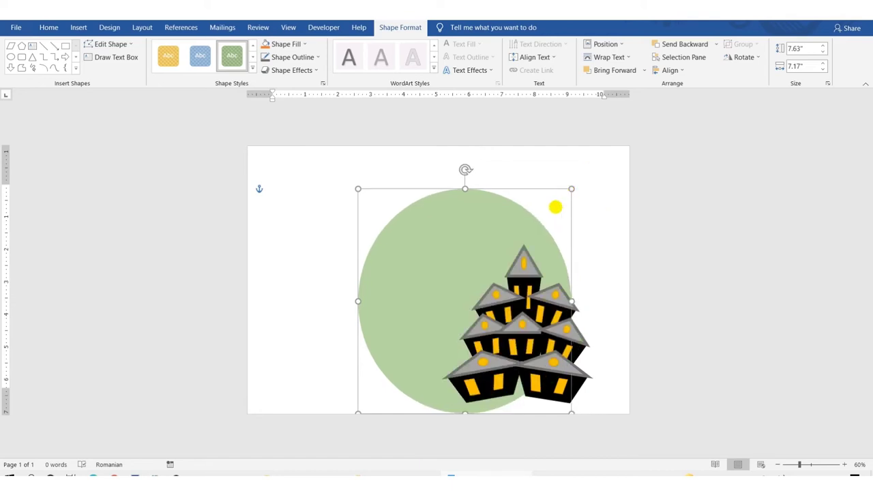
{"action": "left_click_drag", "start_coordinate": [593, 166], "coordinate": [558, 222]}
{"action": "left_click", "coordinate": [619, 213]}
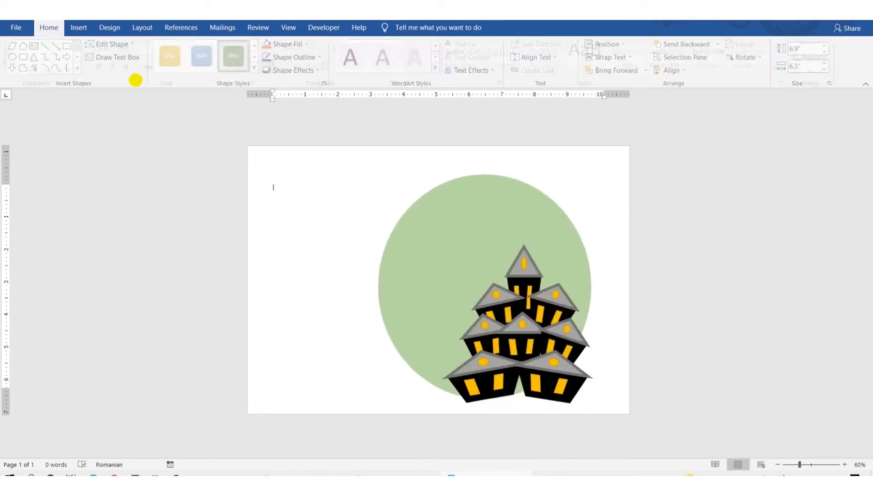
Draw a Scroll banner shape left of the houses, overlapping the green circle
{"action": "left_click", "coordinate": [78, 27]}
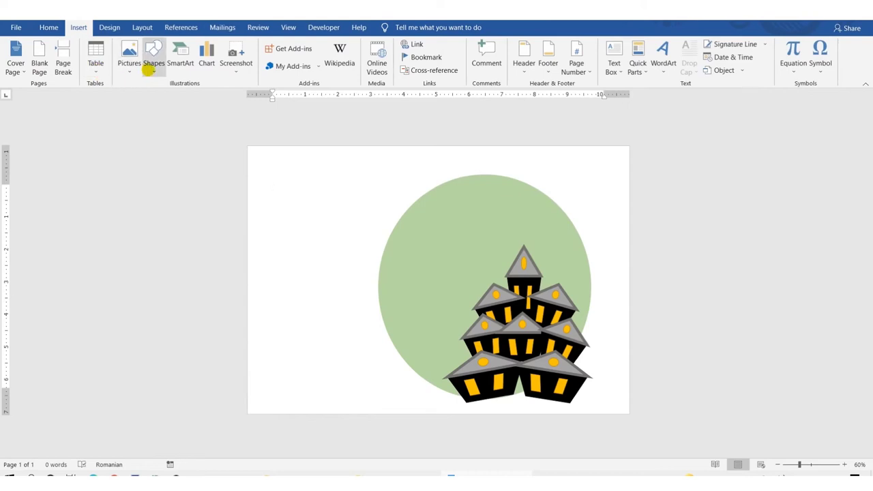
{"action": "left_click", "coordinate": [153, 68]}
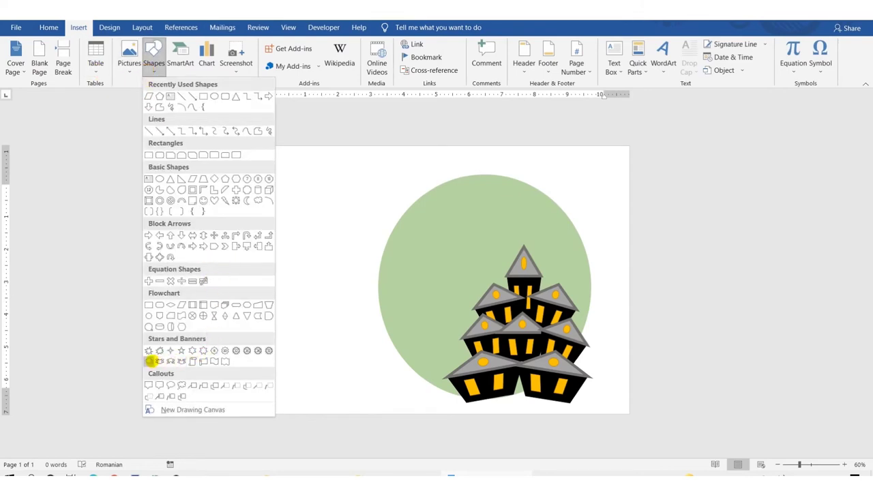
{"action": "left_click", "coordinate": [150, 361]}
{"action": "left_click_drag", "start_coordinate": [322, 292], "coordinate": [425, 363]}
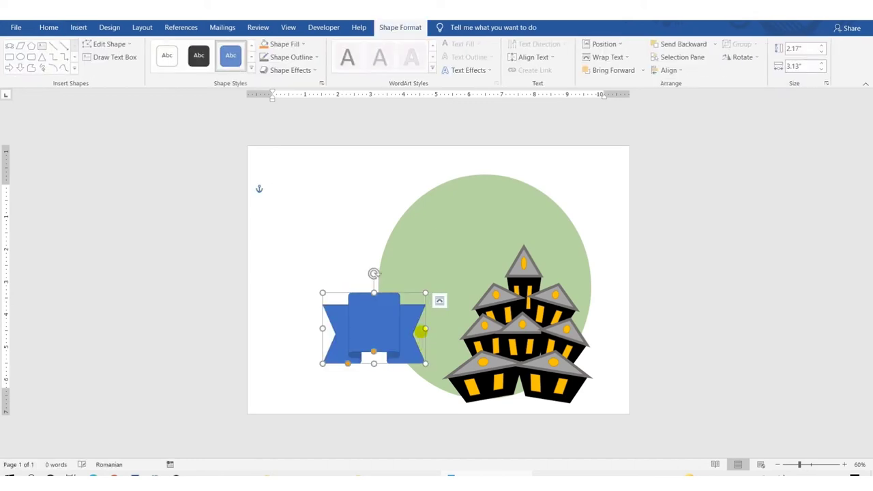
Widen the banner, give it the white thin-outline Shape Style, and add text to it
{"action": "left_click_drag", "start_coordinate": [420, 328], "coordinate": [450, 329]}
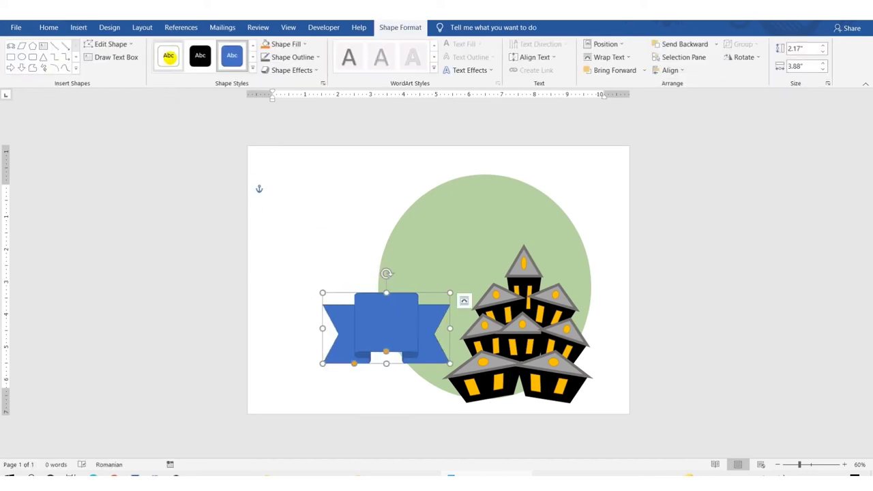
{"action": "left_click", "coordinate": [167, 56]}
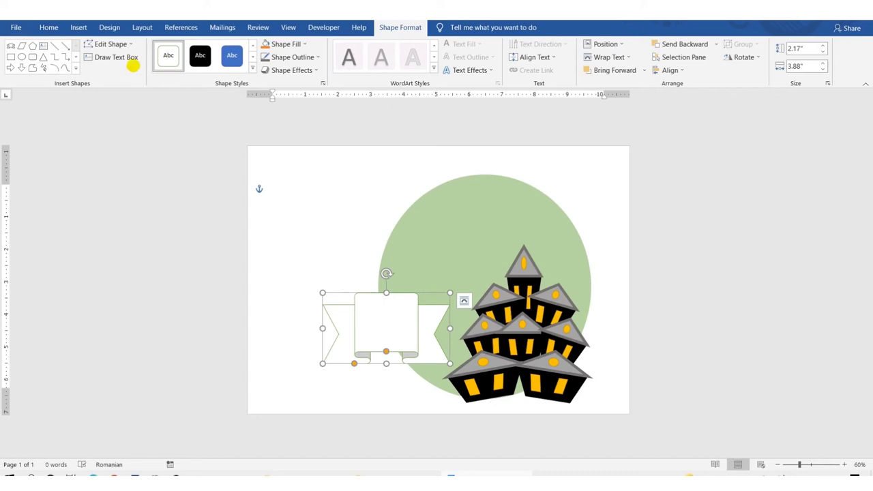
{"action": "right_click", "coordinate": [358, 313]}
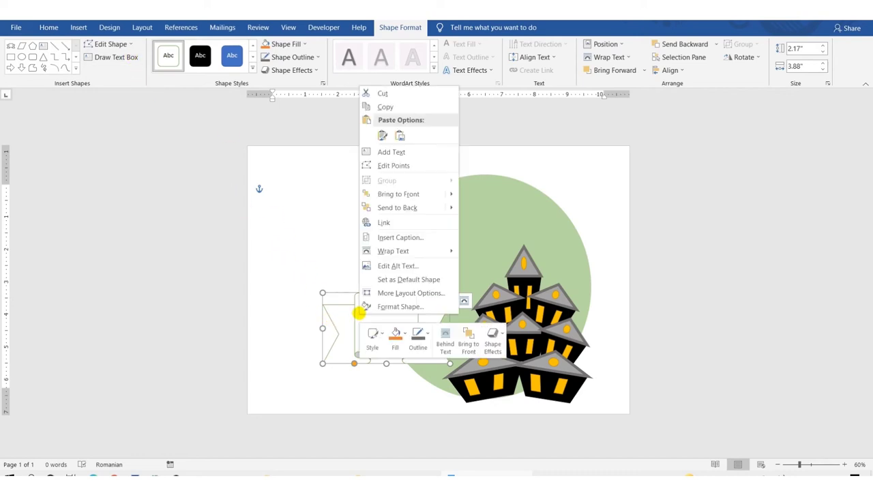
{"action": "left_click", "coordinate": [380, 169]}
Type 'CASA FANTOMELOR' in the banner at font size 20
{"action": "left_click", "coordinate": [409, 296]}
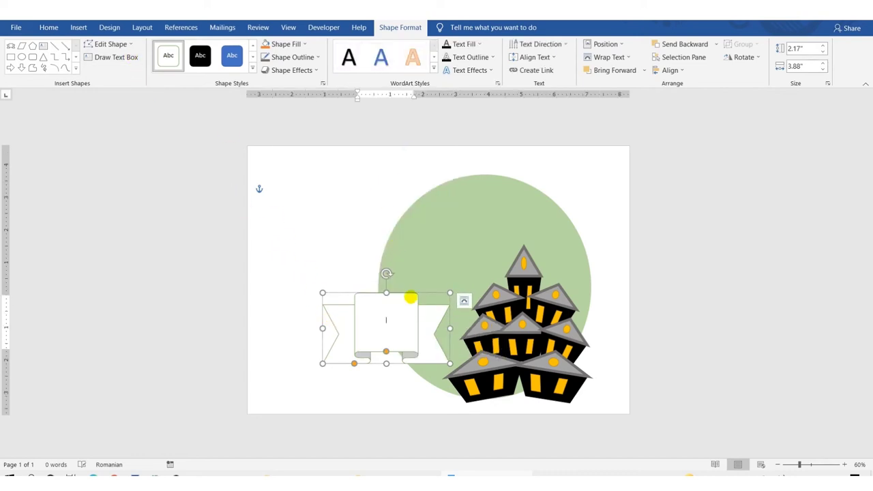
{"action": "left_click", "coordinate": [49, 27]}
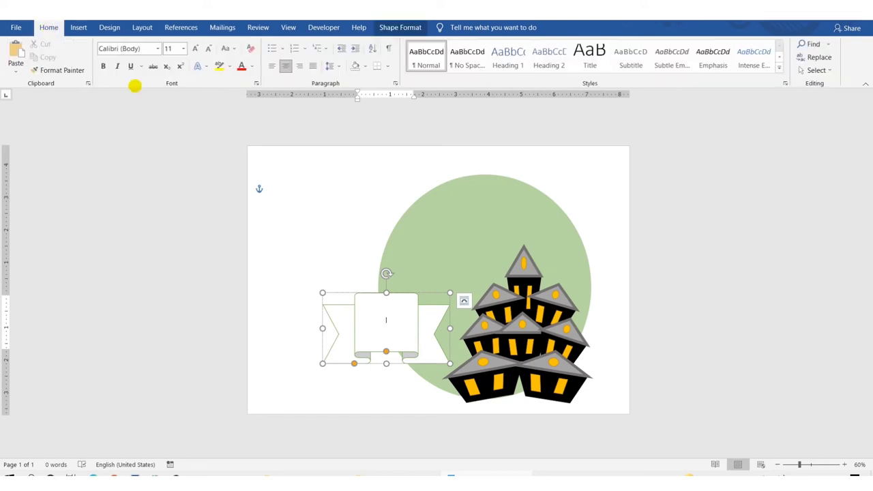
{"action": "left_click", "coordinate": [195, 49]}
{"action": "left_click", "coordinate": [195, 48]}
{"action": "left_click", "coordinate": [195, 49]}
{"action": "type", "text": "CASA FANTOMELOR"}
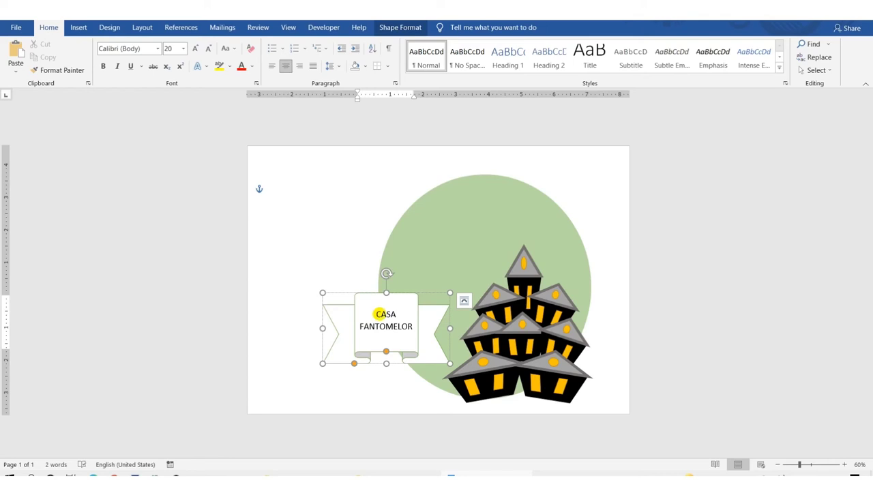
{"action": "left_click_drag", "start_coordinate": [379, 315], "coordinate": [412, 327]}
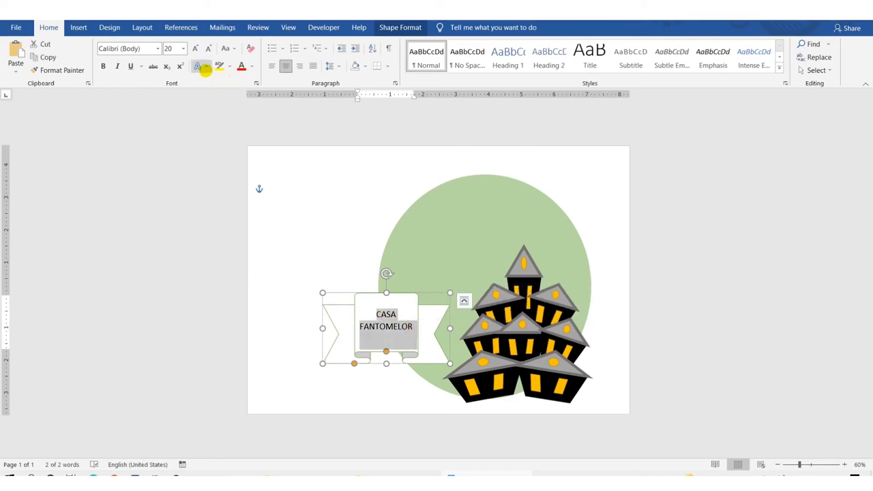
Apply the orange-outlined text effect to the banner text, keeping it at size 20
{"action": "left_click", "coordinate": [199, 66]}
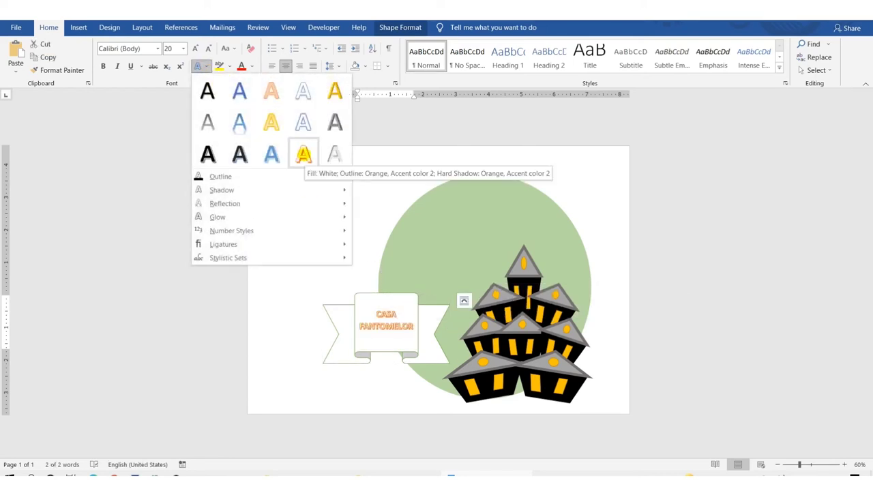
{"action": "left_click", "coordinate": [304, 154]}
{"action": "left_click", "coordinate": [196, 49]}
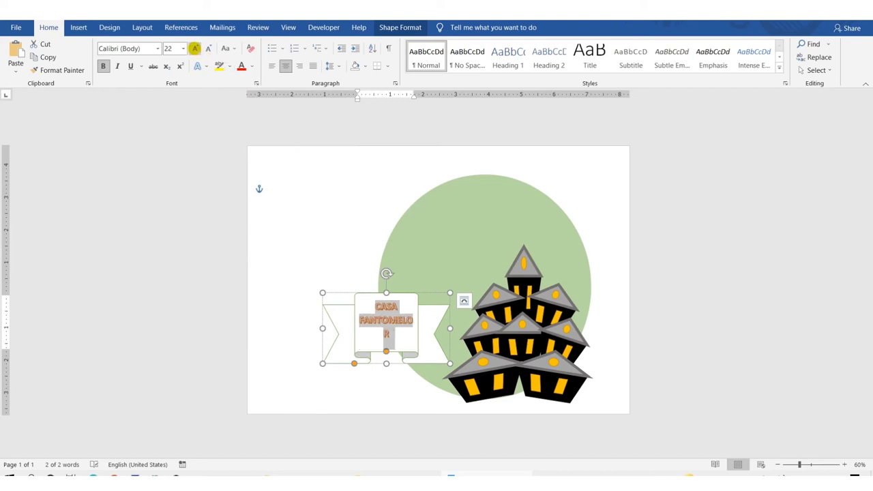
{"action": "left_click", "coordinate": [208, 49]}
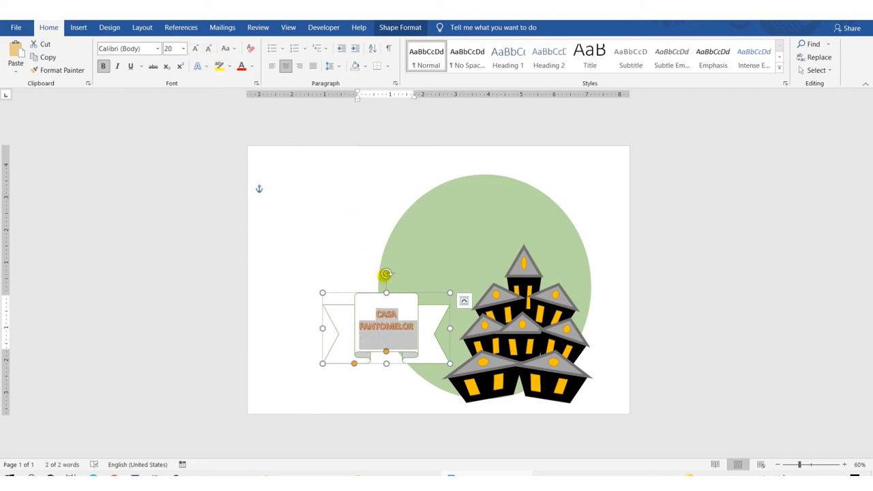
Tilt the banner slightly counterclockwise and widen it to the right toward the houses
{"action": "left_click_drag", "start_coordinate": [386, 273], "coordinate": [382, 273]}
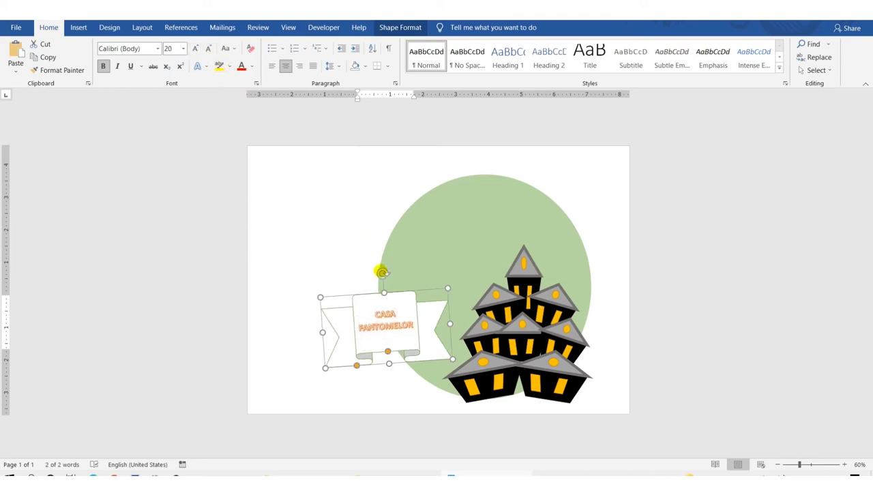
{"action": "left_click_drag", "start_coordinate": [450, 325], "coordinate": [464, 325]}
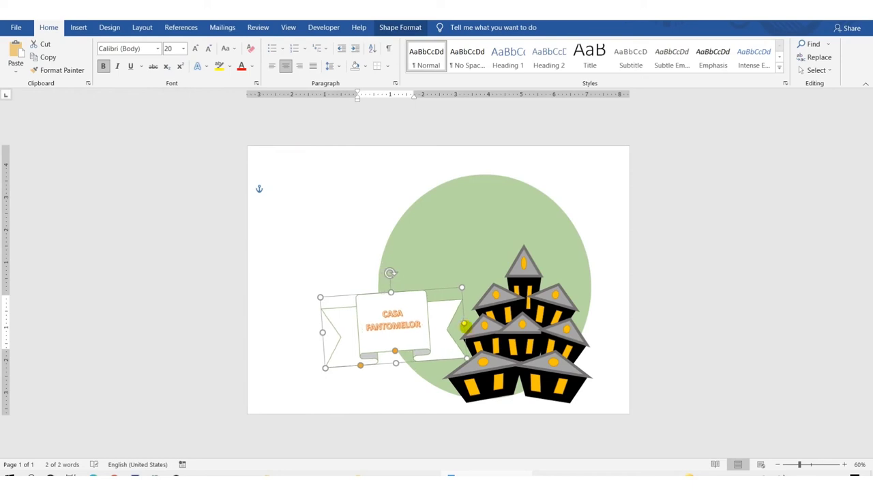
{"action": "left_click", "coordinate": [341, 191]}
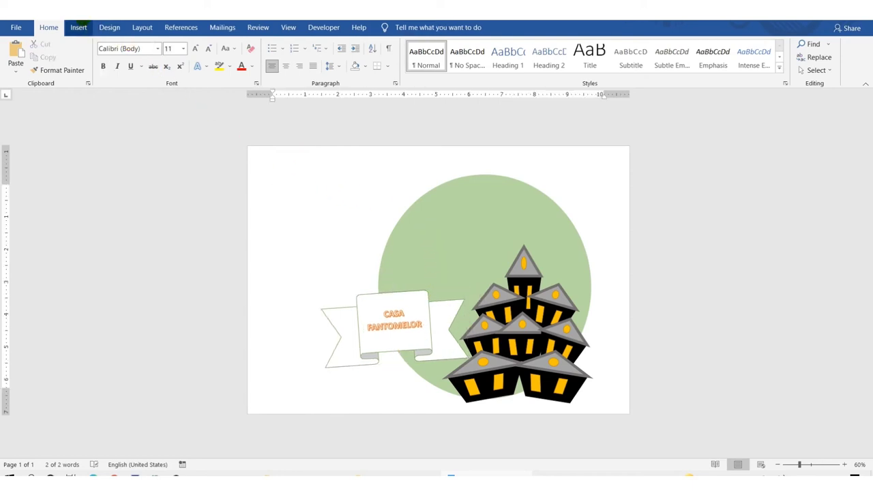
{"action": "left_click", "coordinate": [78, 27]}
Draw an upside-down heart at the top-left and duplicate it overlapping to the right
{"action": "left_click", "coordinate": [151, 67]}
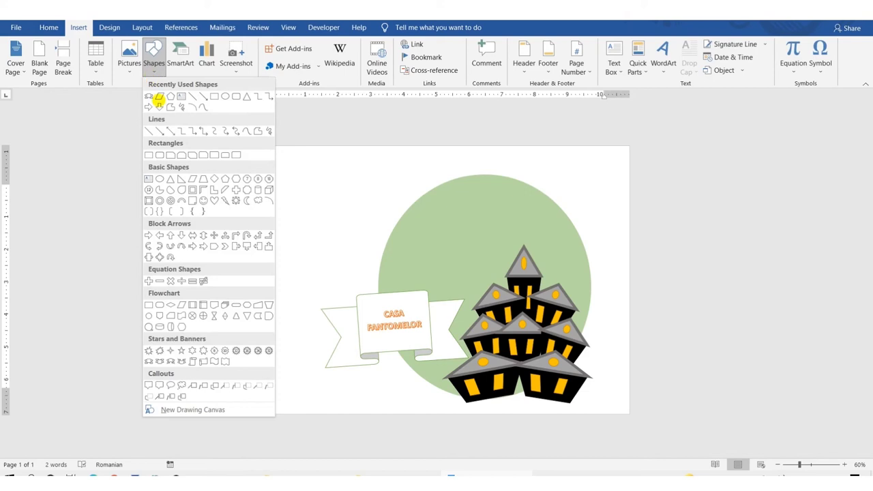
{"action": "left_click", "coordinate": [214, 202]}
{"action": "mouse_move", "coordinate": [293, 180]}
{"action": "left_mouse_down"}
{"action": "mouse_move", "coordinate": [314, 235]}
{"action": "mouse_move", "coordinate": [340, 252]}
{"action": "left_mouse_up"}
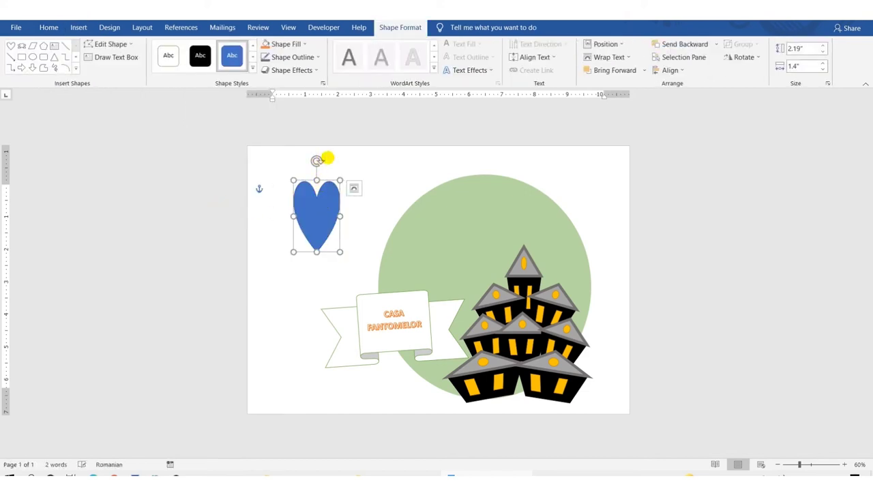
{"action": "left_click_drag", "start_coordinate": [327, 158], "coordinate": [316, 256]}
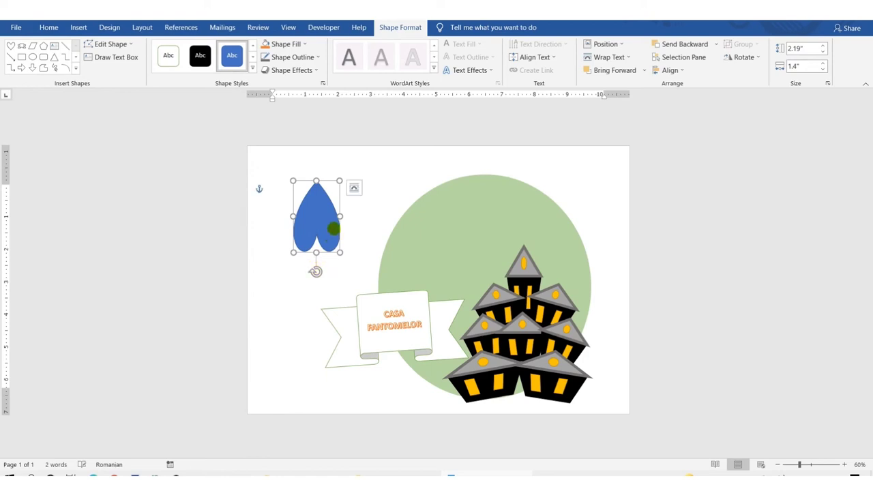
{"action": "left_click_drag", "start_coordinate": [334, 230], "coordinate": [337, 226]}
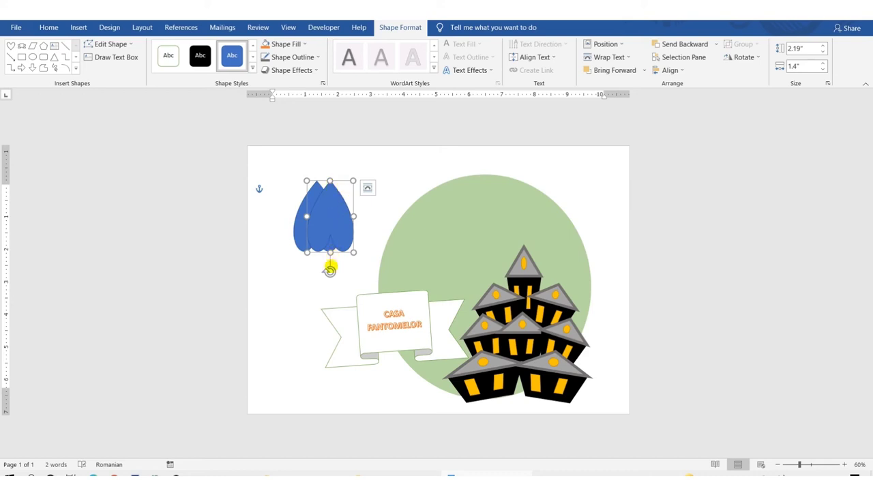
Tilt the left heart slightly clockwise
{"action": "left_click", "coordinate": [302, 231]}
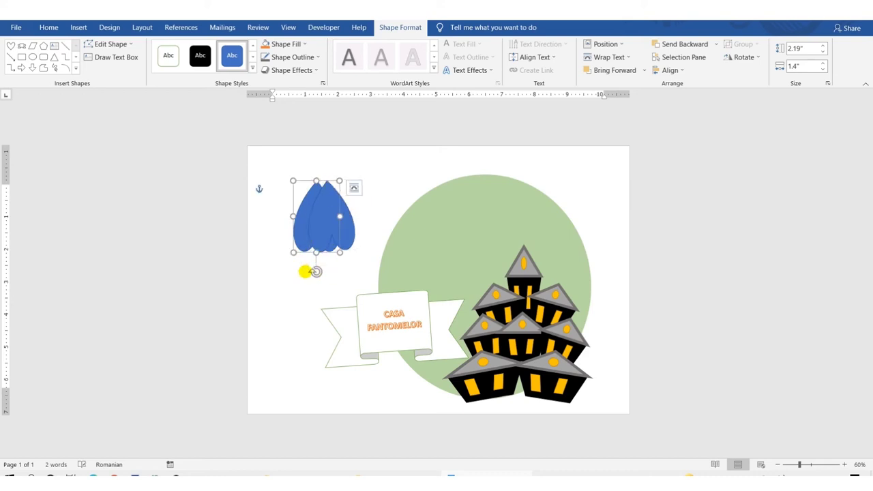
{"action": "left_click_drag", "start_coordinate": [316, 271], "coordinate": [309, 271]}
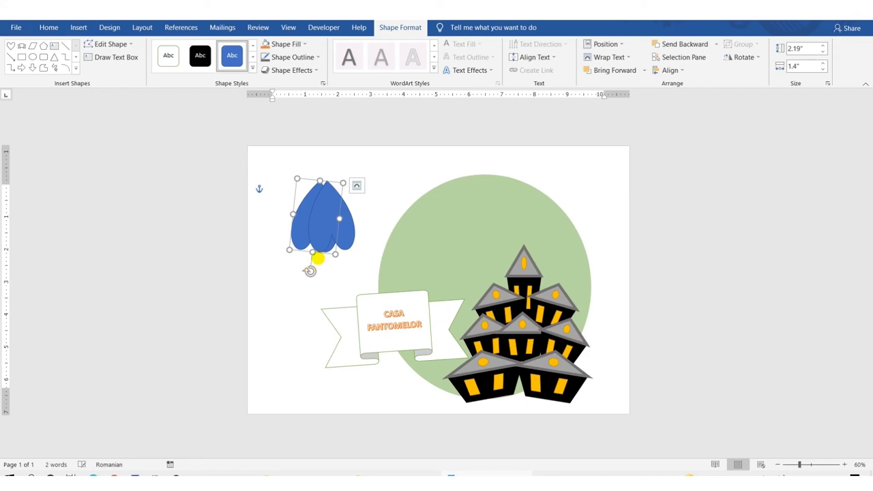
{"action": "left_click", "coordinate": [338, 244]}
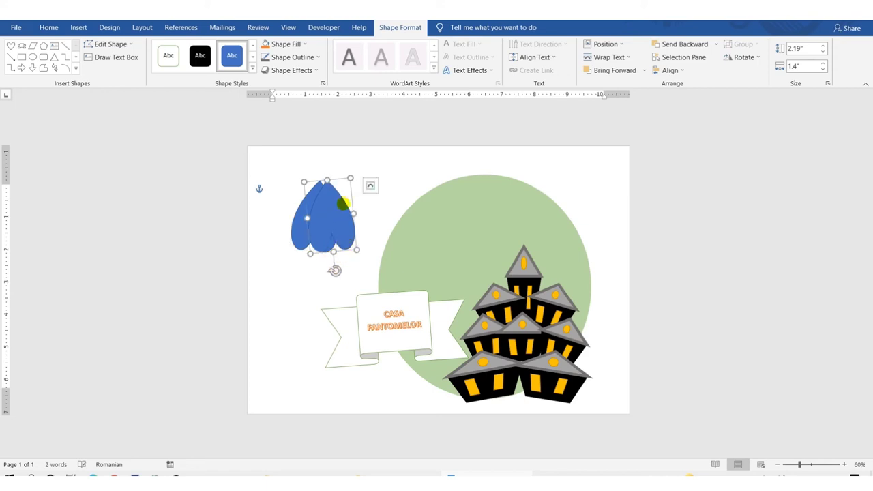
{"action": "left_click", "coordinate": [78, 27]}
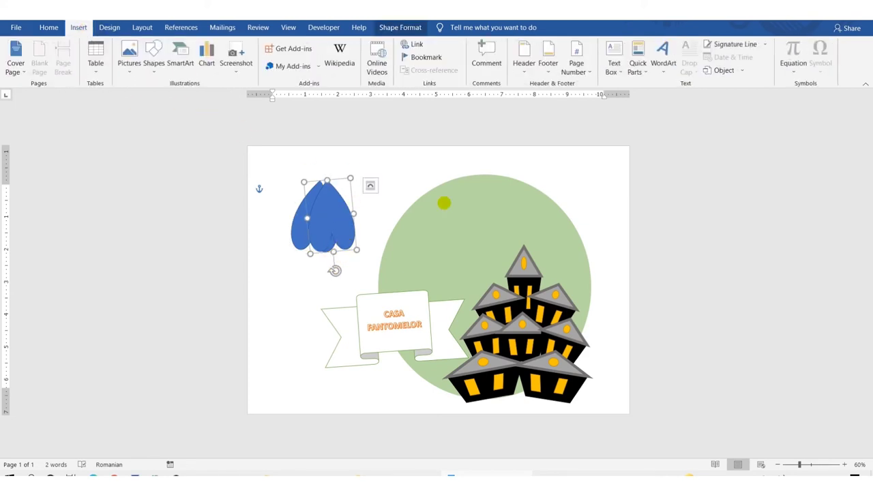
{"action": "left_click", "coordinate": [404, 168]}
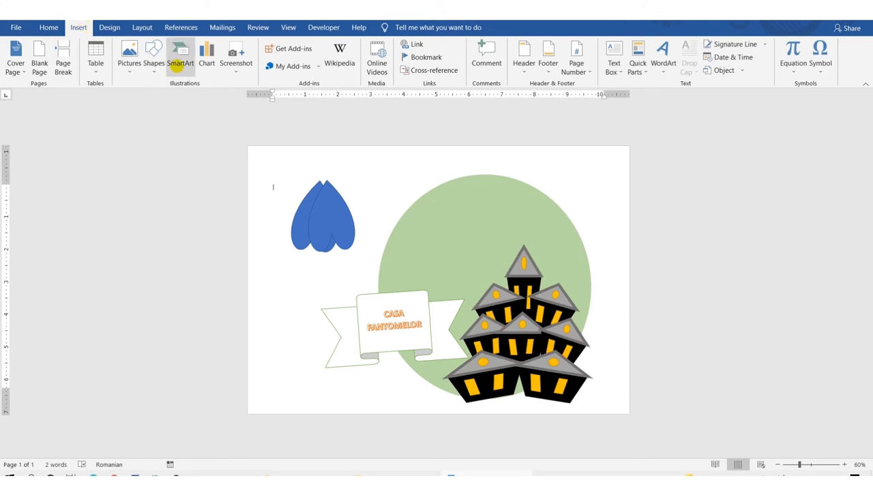
{"action": "left_click", "coordinate": [153, 66]}
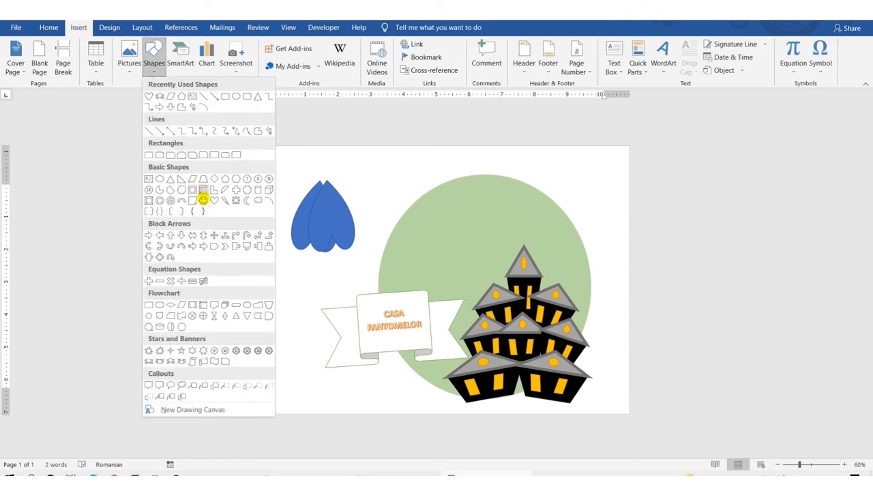
Draw a smiley face head above the heart body
{"action": "left_click", "coordinate": [203, 199]}
{"action": "left_click_drag", "start_coordinate": [307, 161], "coordinate": [344, 189]}
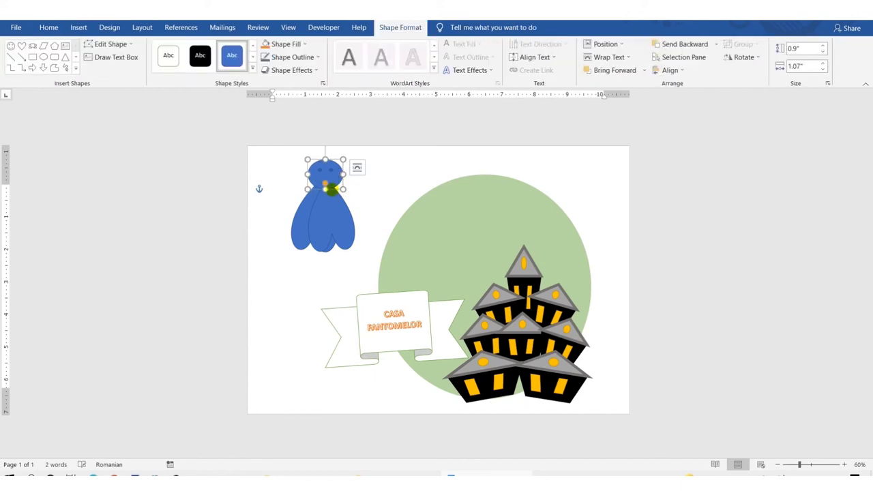
{"action": "left_click", "coordinate": [357, 167]}
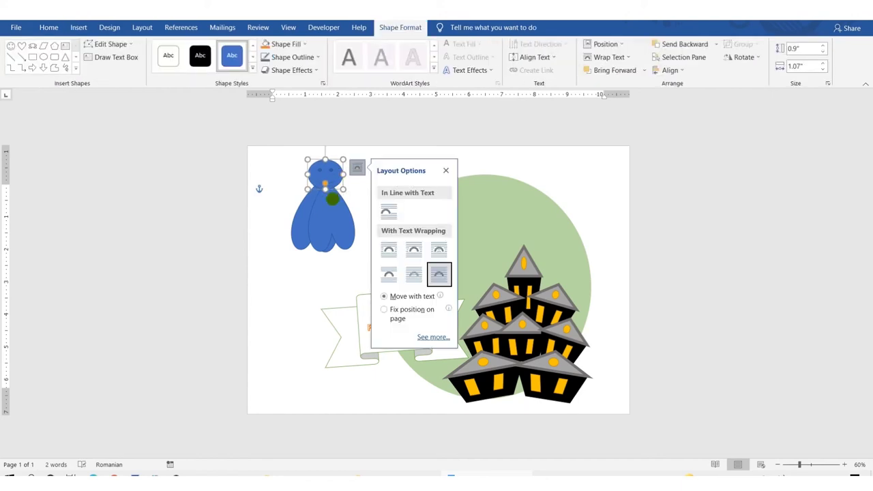
Group the smiley head and hearts into one ghost and move it above the banner
{"action": "left_click", "coordinate": [321, 226], "text": "shift"}
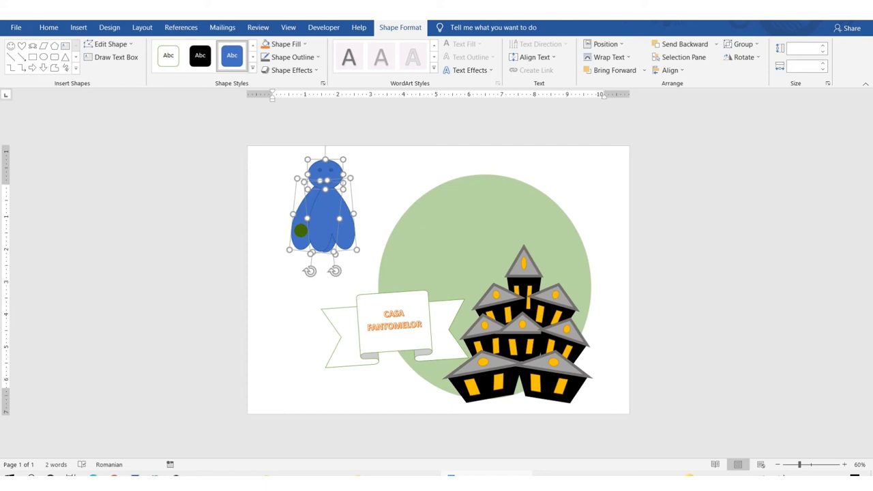
{"action": "left_click", "coordinate": [364, 257], "text": "shift"}
{"action": "left_click", "coordinate": [438, 270]}
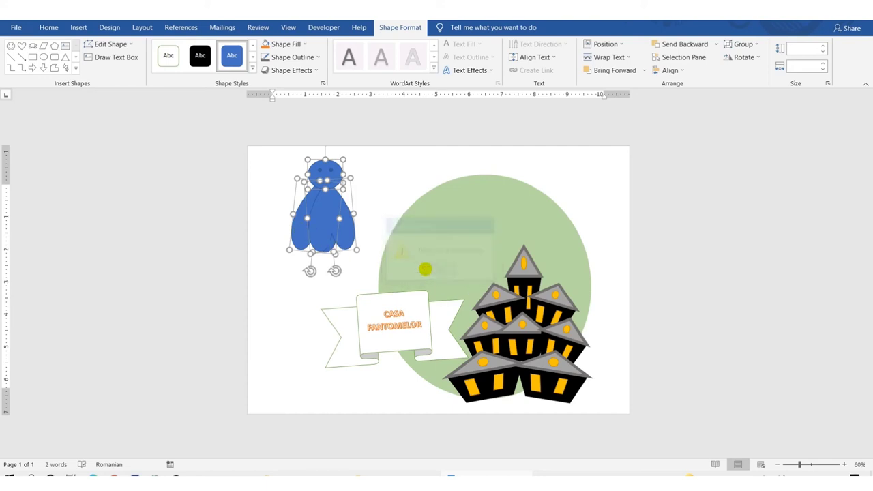
{"action": "right_click", "coordinate": [329, 226]}
{"action": "mouse_move", "coordinate": [362, 292]}
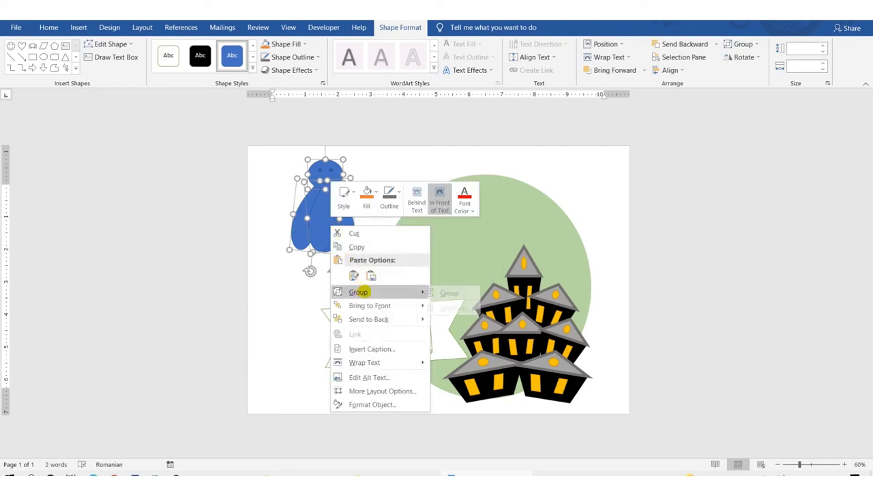
{"action": "left_click", "coordinate": [457, 292]}
{"action": "left_click_drag", "start_coordinate": [356, 207], "coordinate": [429, 231]}
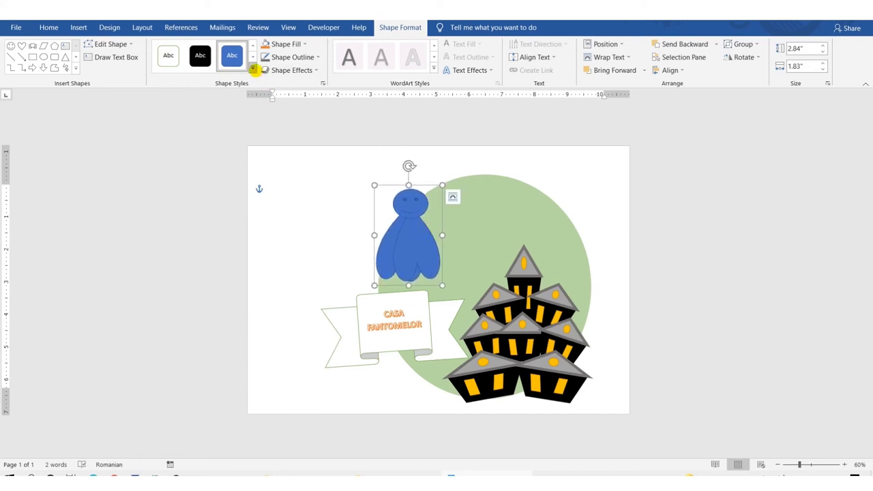
Duplicate the ghost, arrange a large and a small ghost, and tilt the small one
{"action": "key", "text": "ctrl+c"}
{"action": "key", "text": "ctrl+v"}
{"action": "left_click_drag", "start_coordinate": [407, 230], "coordinate": [379, 215]}
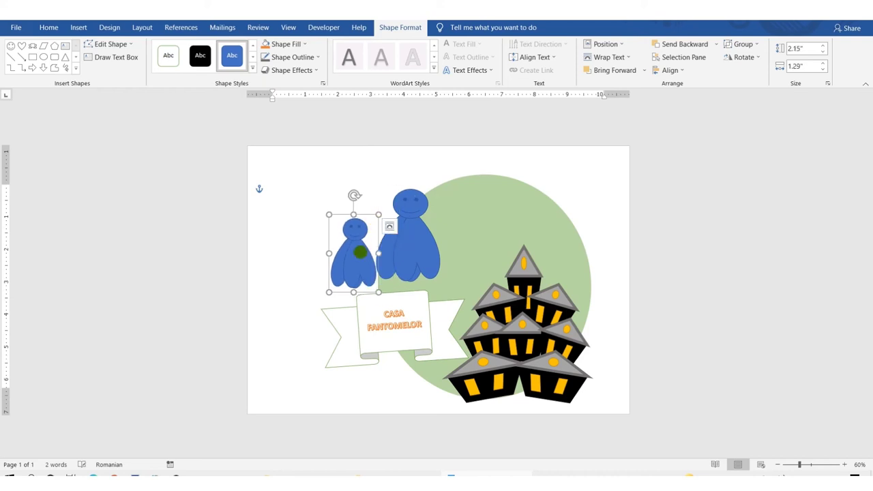
{"action": "left_click_drag", "start_coordinate": [413, 238], "coordinate": [427, 253]}
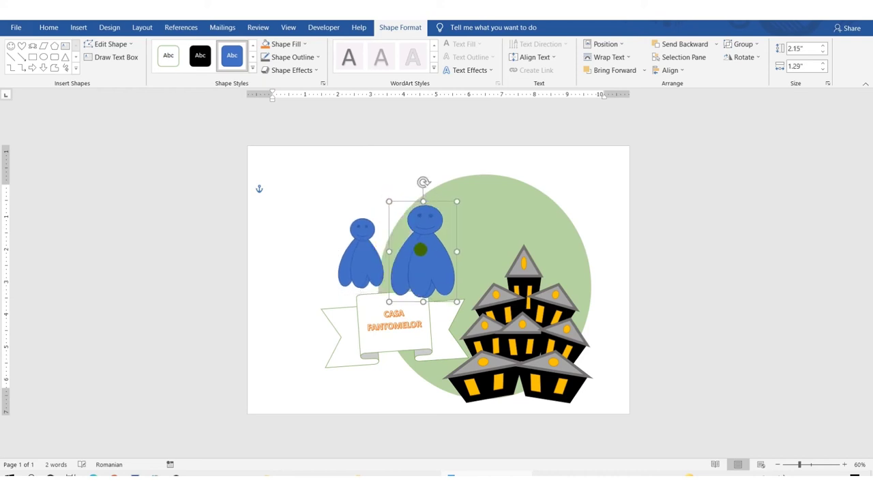
{"action": "left_click_drag", "start_coordinate": [429, 202], "coordinate": [428, 174]}
{"action": "left_click", "coordinate": [364, 242]}
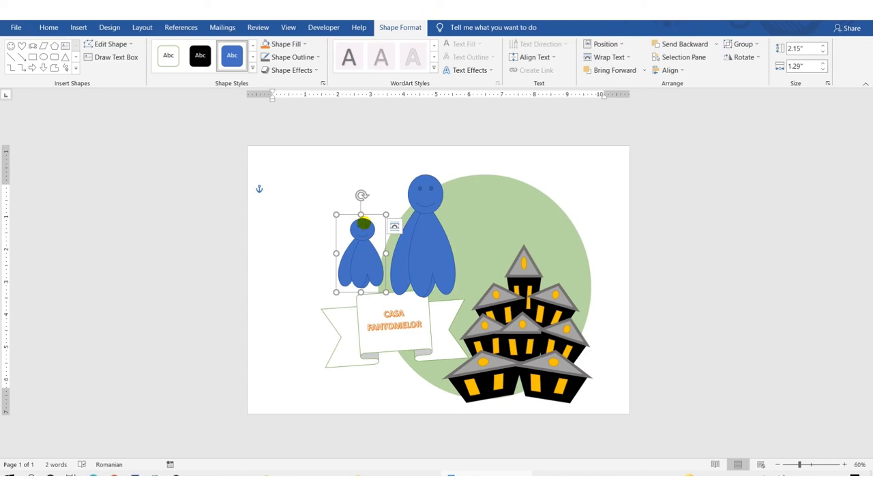
{"action": "left_click_drag", "start_coordinate": [361, 196], "coordinate": [354, 200]}
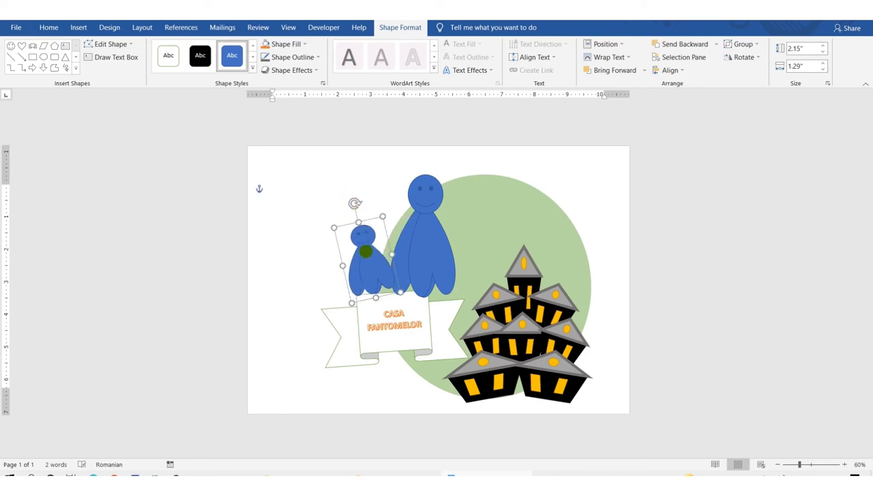
Make the large ghost gold yellow and add a near-upright blue ghost copy to its right
{"action": "left_click", "coordinate": [425, 205]}
{"action": "left_click", "coordinate": [252, 68]}
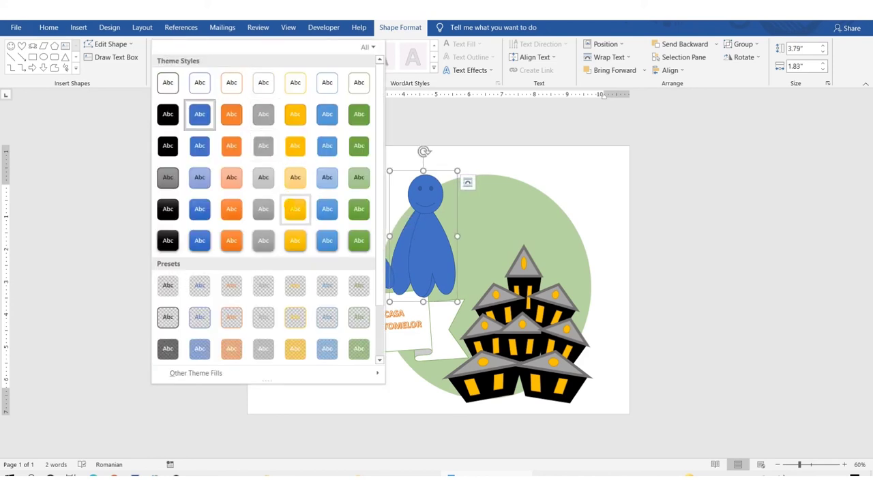
{"action": "left_click", "coordinate": [296, 209]}
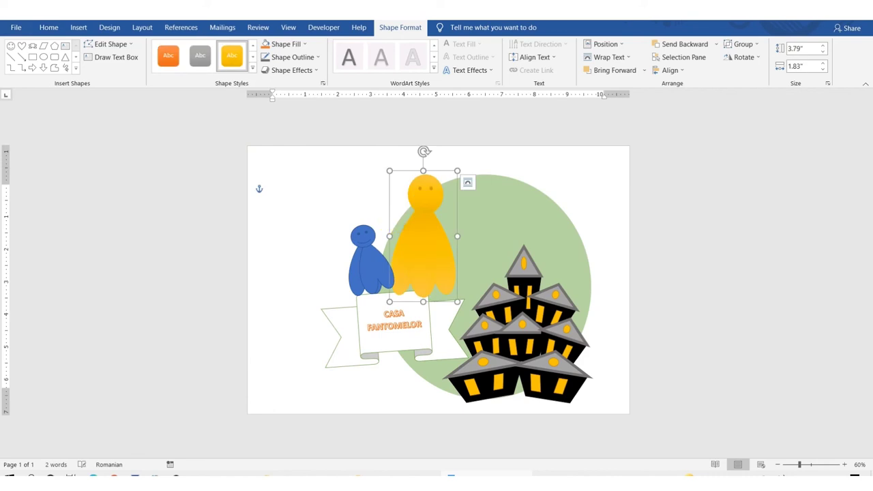
{"action": "left_click", "coordinate": [369, 257]}
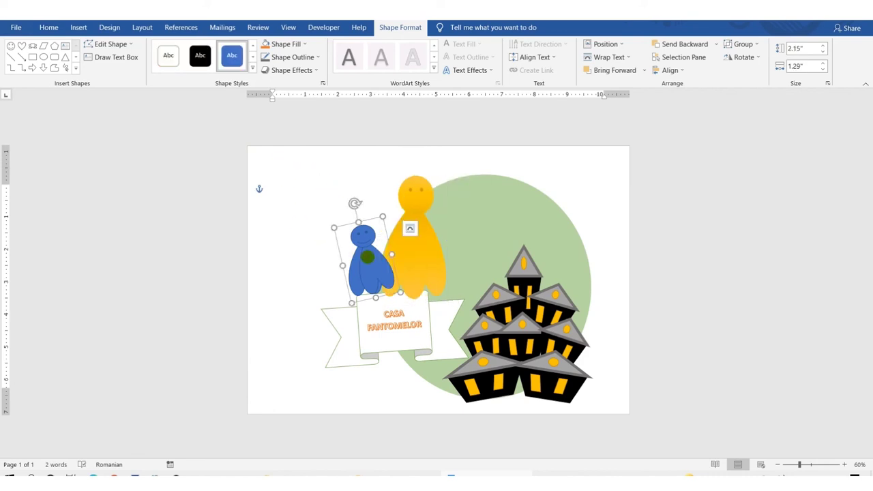
{"action": "left_click_drag", "start_coordinate": [368, 257], "coordinate": [443, 257], "text": "ctrl"}
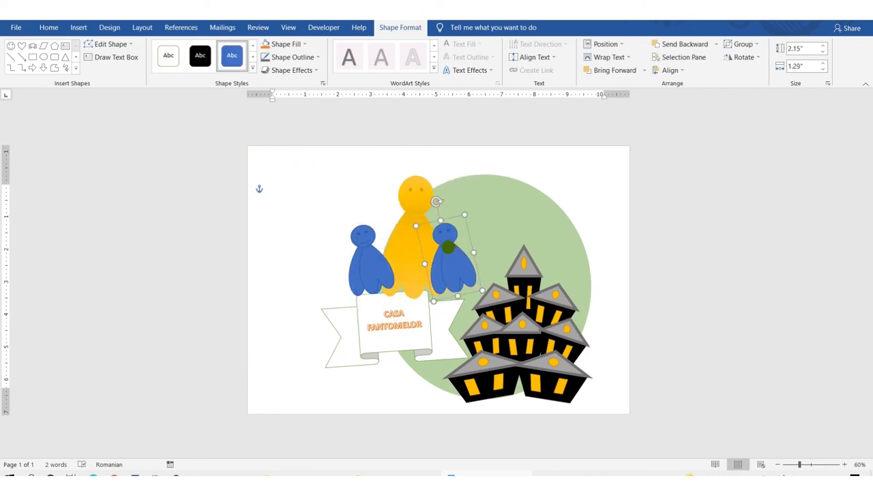
{"action": "left_click_drag", "start_coordinate": [437, 201], "coordinate": [458, 201]}
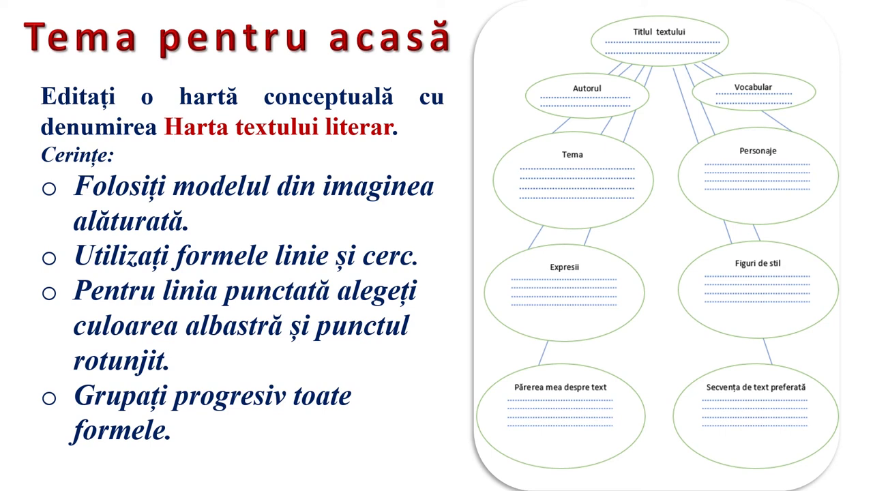
Advance the slideshow to the portfolio task examples slide
{"action": "key", "text": "Right"}
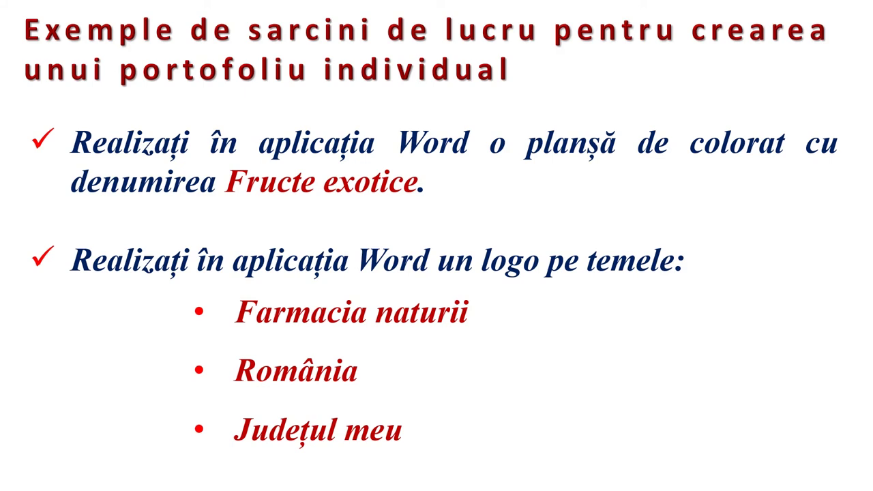
Advance the slideshow to the Webgrafie sources slide
{"action": "key", "text": "Right"}
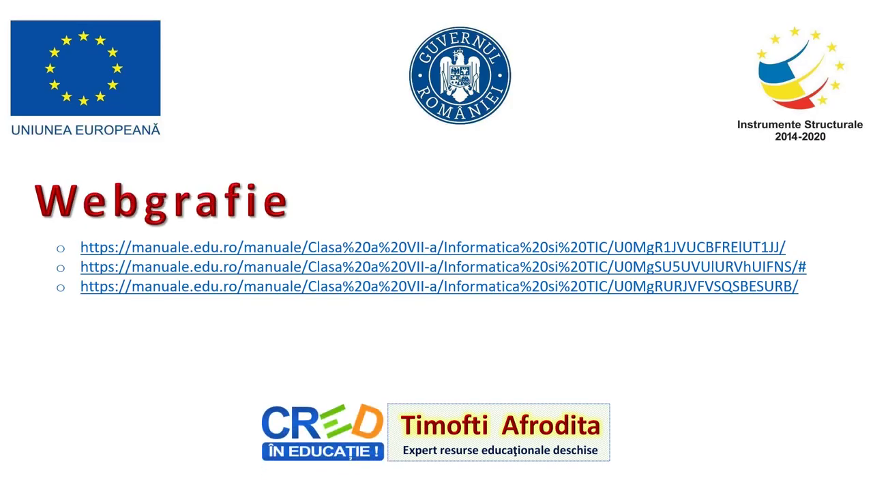